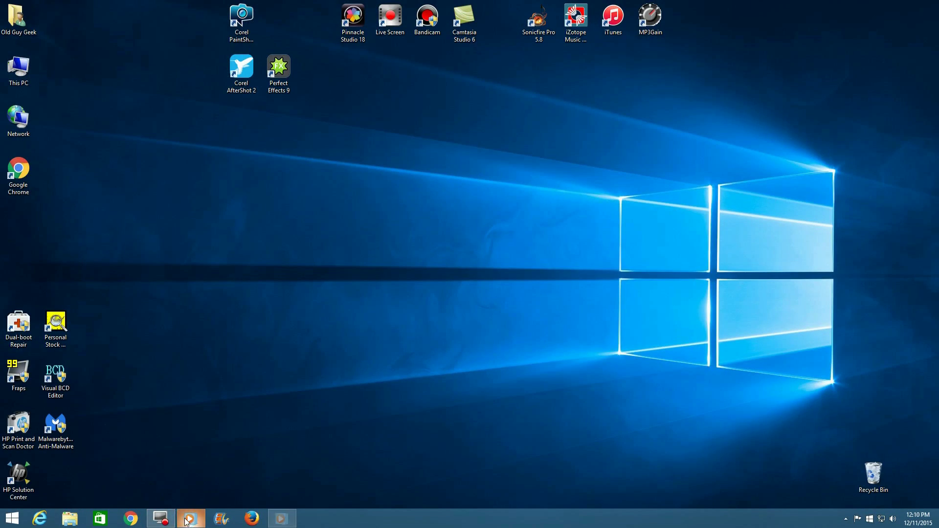
# Step: Switch to Windows Media Player and enable adding volume leveling information values for new files in the library options
pyautogui.click(186, 522)
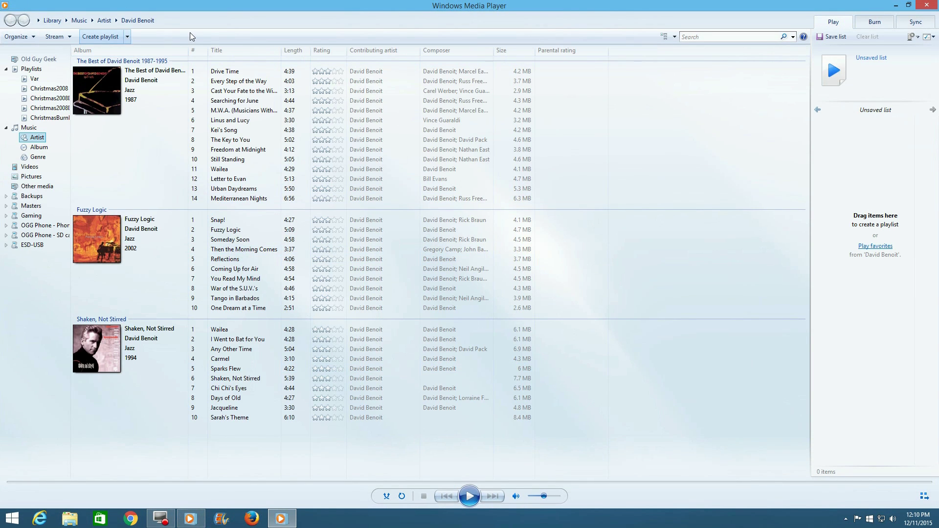
pyautogui.click(33, 39)
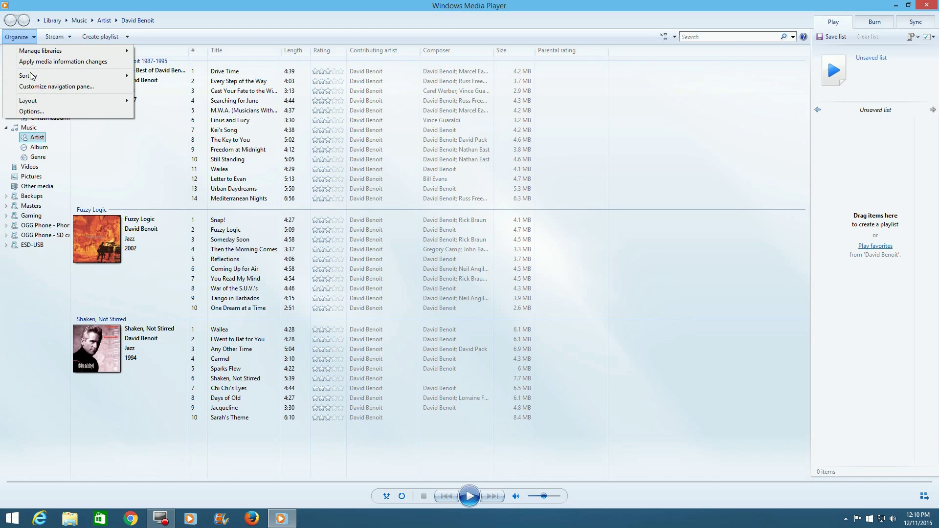
pyautogui.click(34, 111)
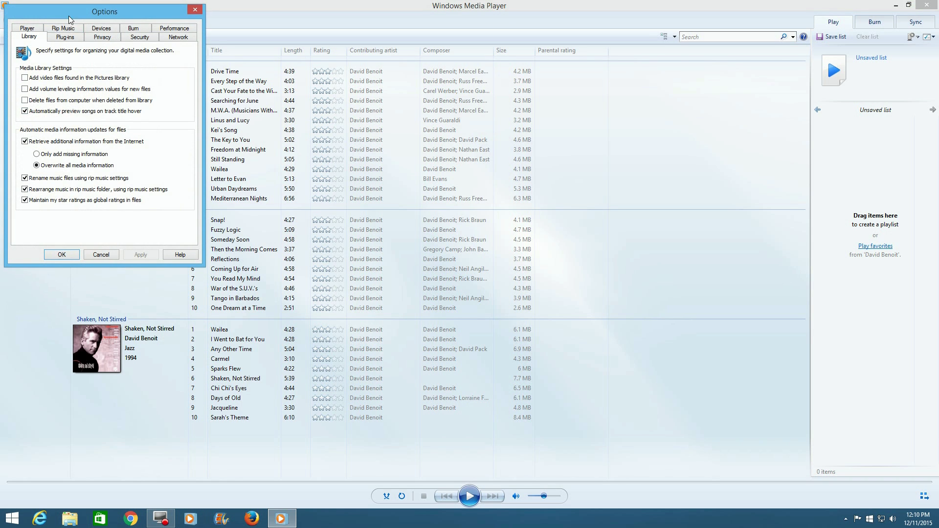
pyautogui.moveTo(75, 15); pyautogui.dragTo(411, 56)
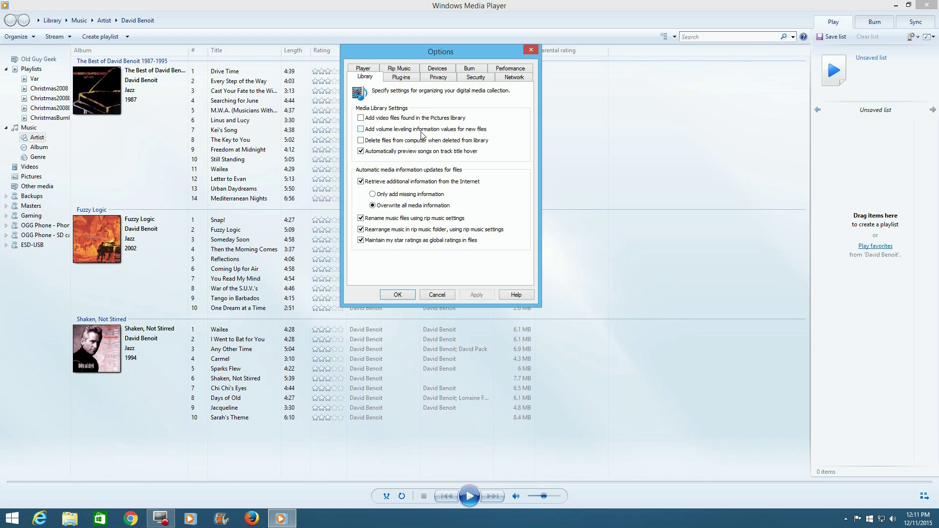
pyautogui.doubleClick(487, 139)
pyautogui.click(397, 295)
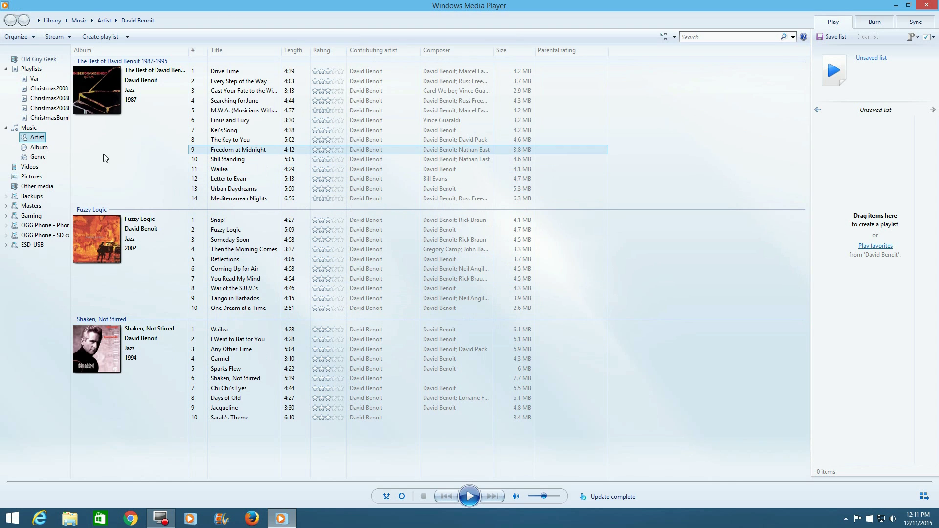
# Step: Show all artists in the music library and review the media library settings in the player options
pyautogui.click(33, 140)
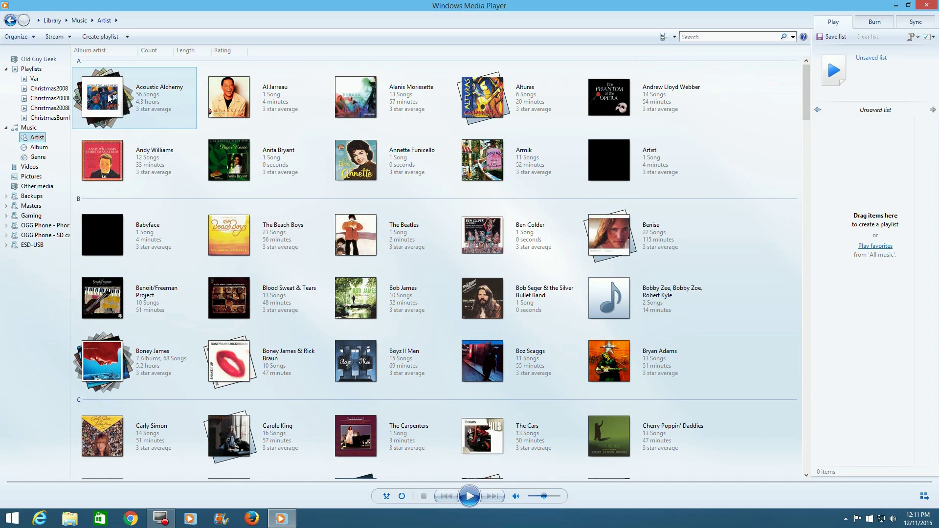
pyautogui.click(16, 36)
pyautogui.click(32, 112)
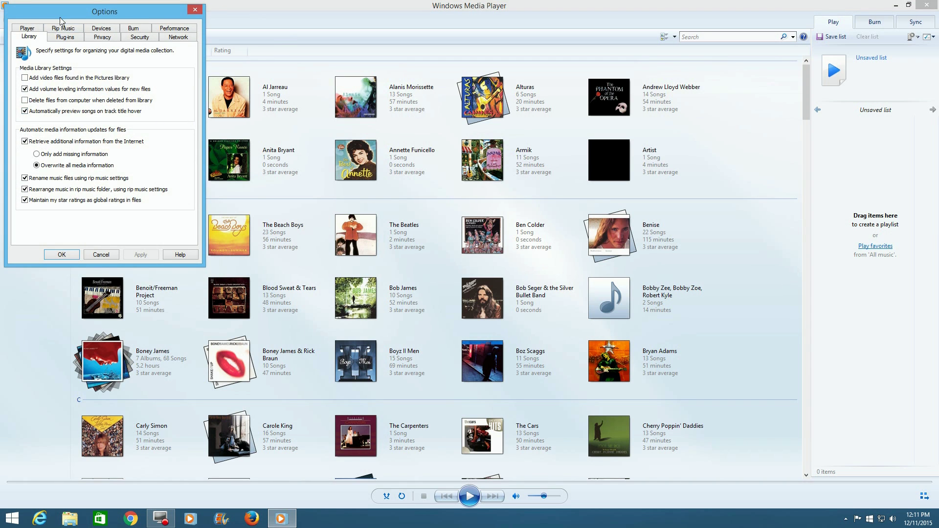
pyautogui.moveTo(83, 16); pyautogui.dragTo(383, 84)
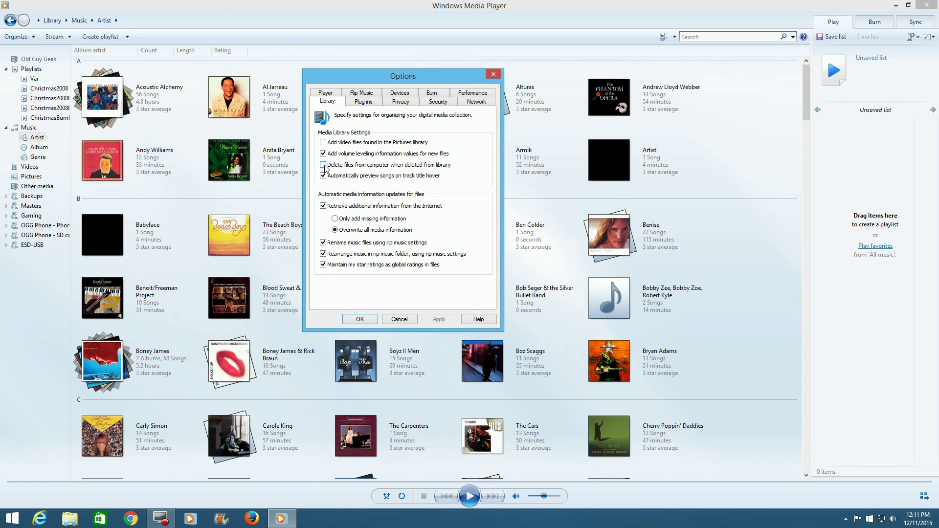
pyautogui.click(360, 319)
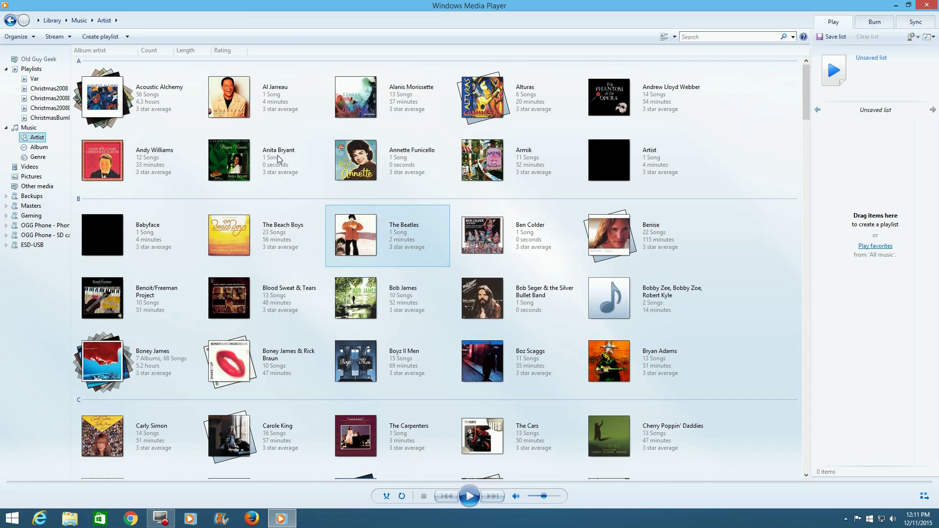
# Step: Open the Music library locations and examine the Master Music folder on the Masters (E:) drive in File Explorer
pyautogui.click(21, 42)
pyautogui.moveTo(30, 52)
pyautogui.click(156, 52)
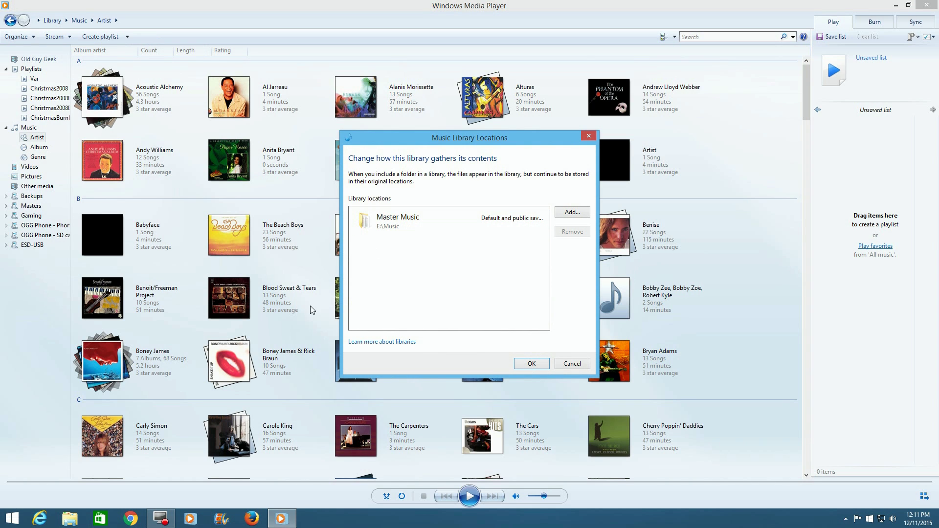
pyautogui.click(70, 519)
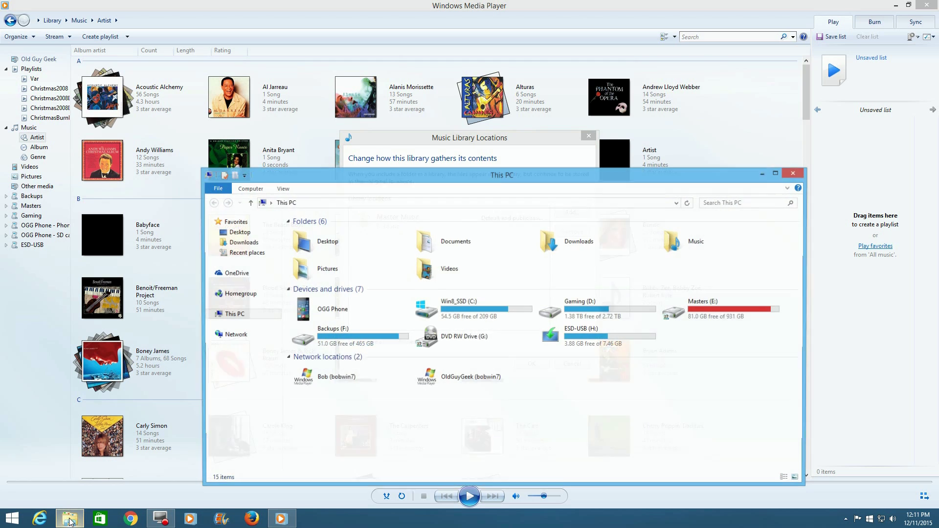
pyautogui.doubleClick(740, 316)
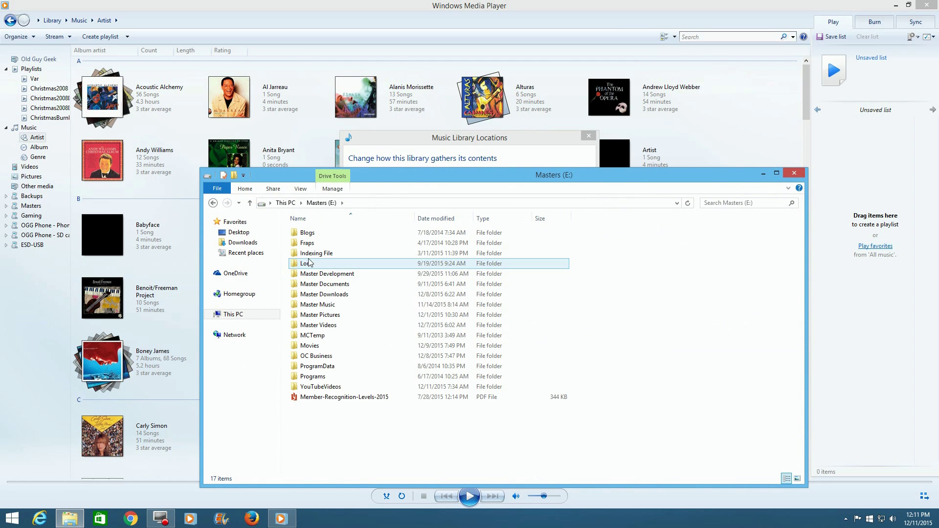
pyautogui.doubleClick(319, 305)
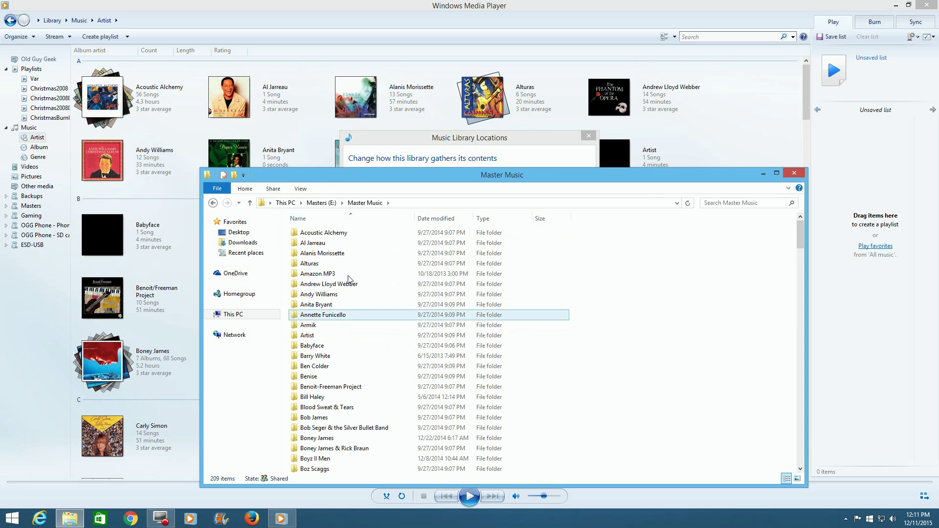
pyautogui.moveTo(353, 177); pyautogui.dragTo(398, 104)
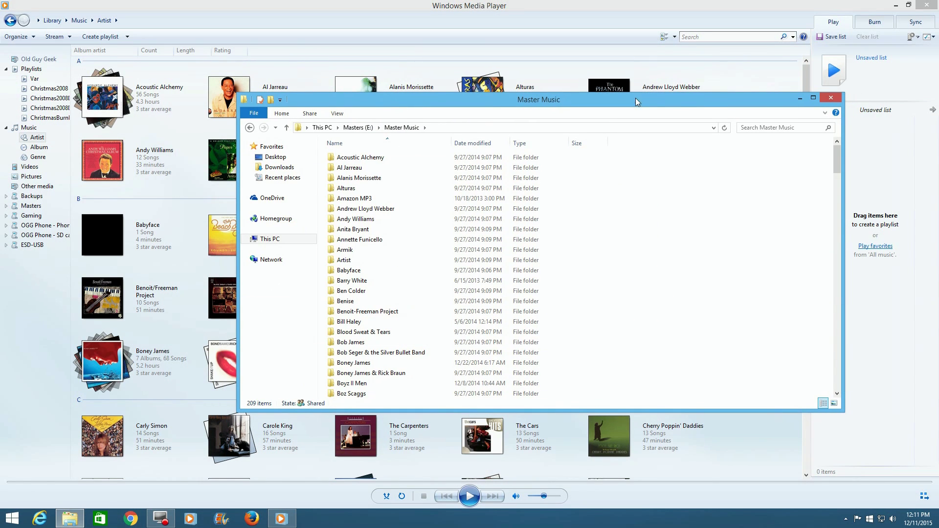
pyautogui.click(800, 99)
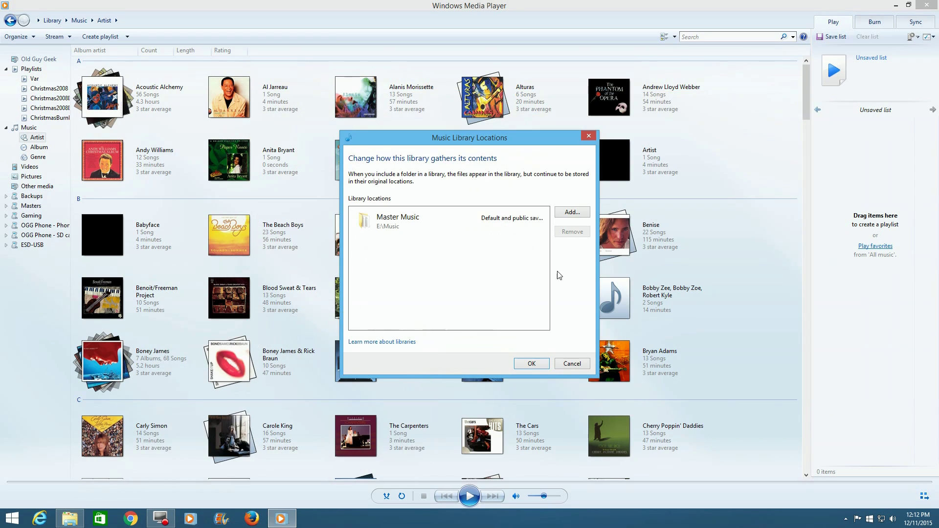
# Step: Remove the Master Music folder from the Music library locations and apply the change
pyautogui.click(403, 228)
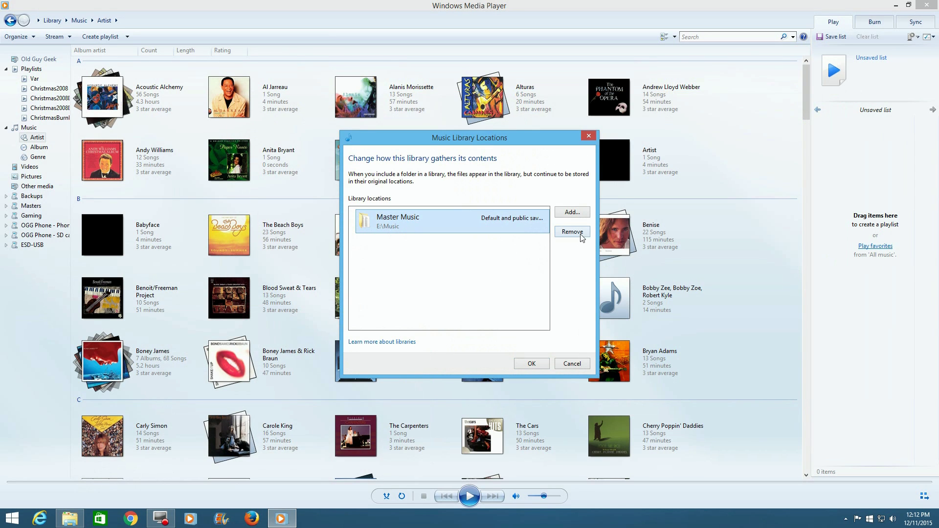
pyautogui.click(582, 235)
pyautogui.click(532, 363)
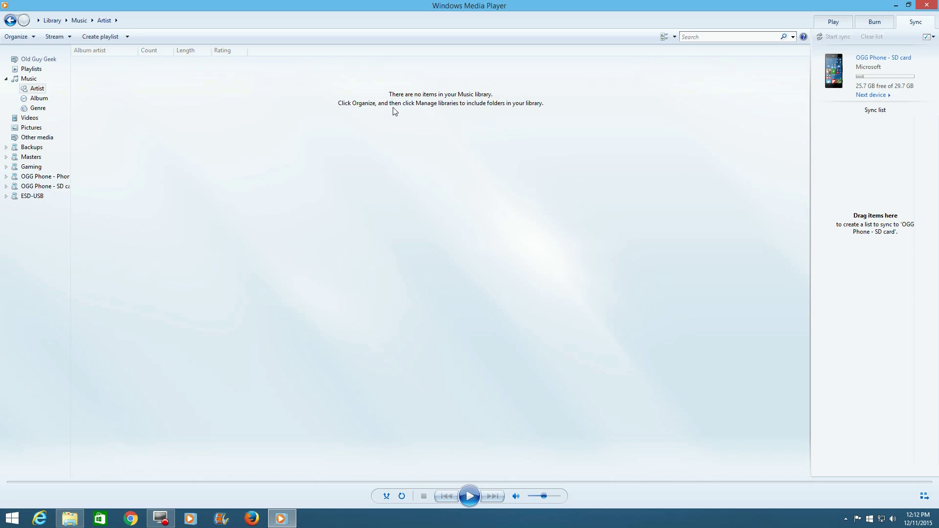
# Step: Reopen the Music library locations and start including a folder, browsing up to This PC
pyautogui.click(16, 37)
pyautogui.moveTo(55, 58)
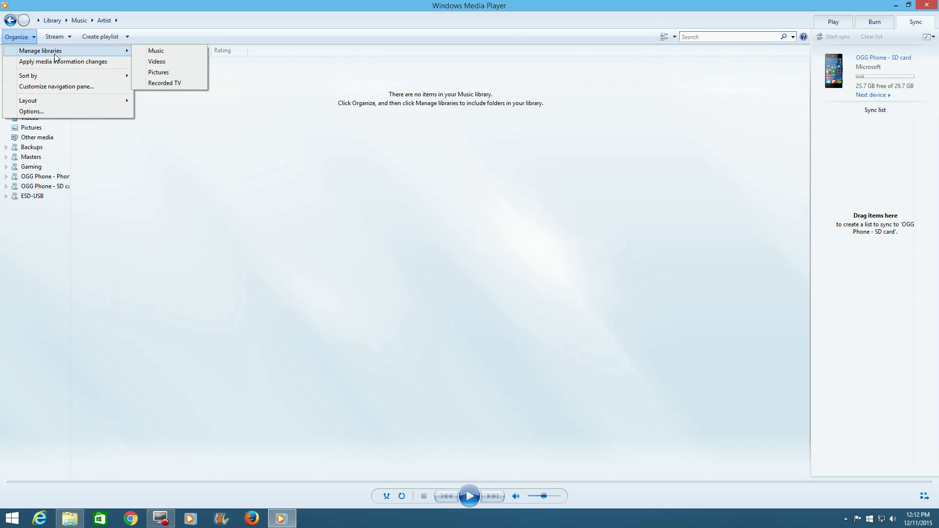
pyautogui.click(165, 51)
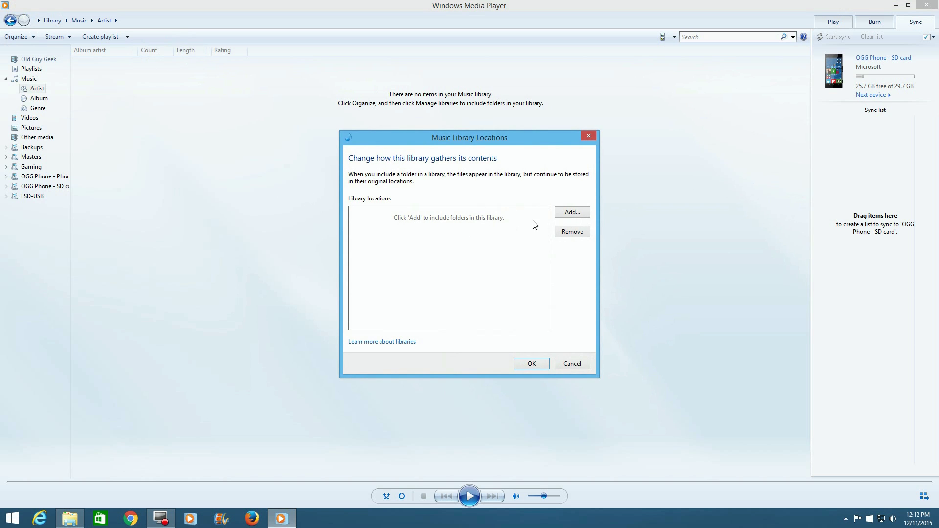
pyautogui.click(570, 213)
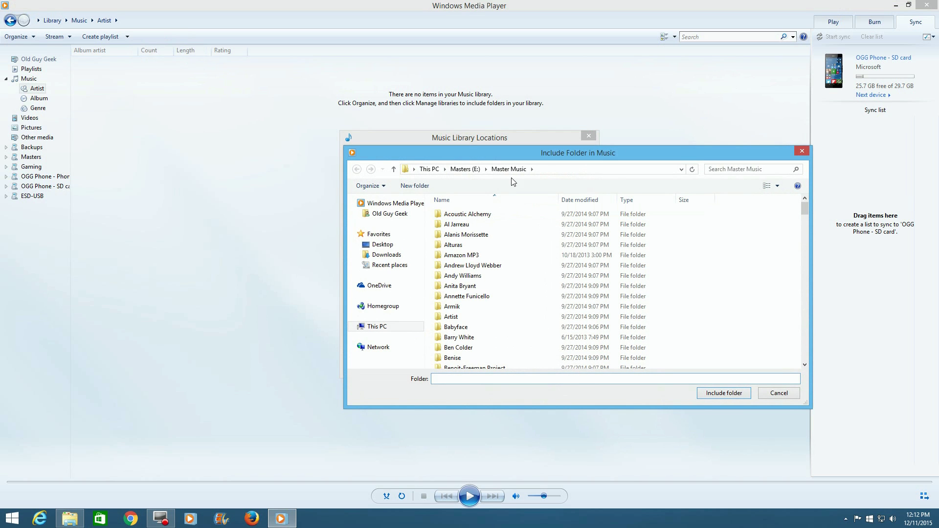
pyautogui.click(466, 169)
pyautogui.click(430, 169)
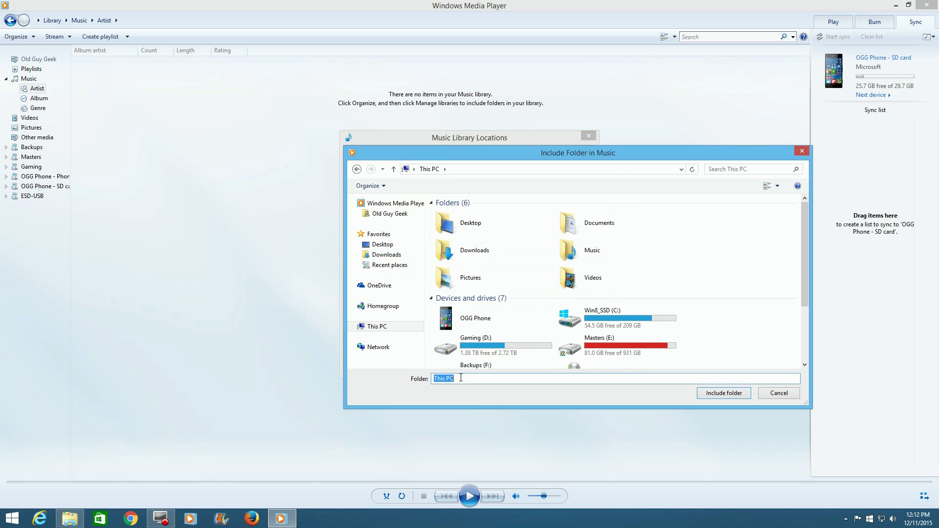
# Step: Look at the Users folder on the Win8_SSD (C:) drive and return to This PC
pyautogui.doubleClick(585, 319)
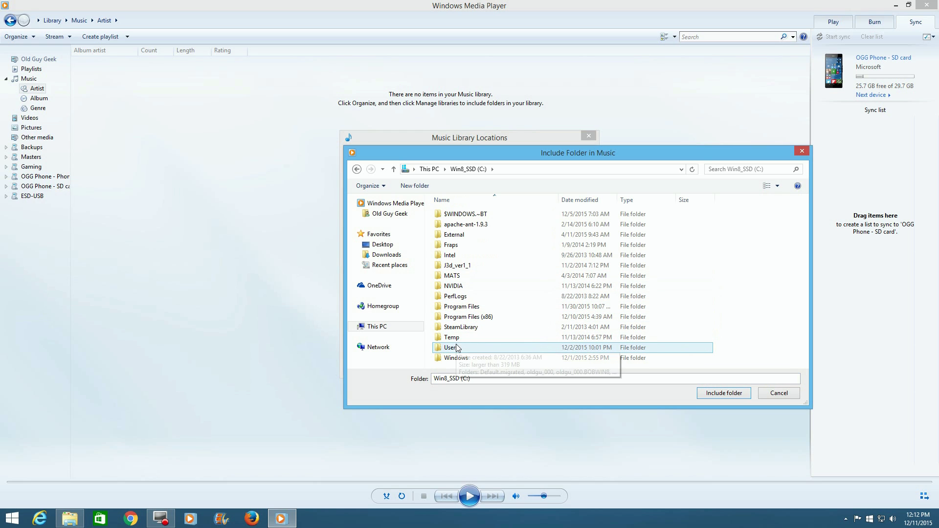
pyautogui.click(457, 348)
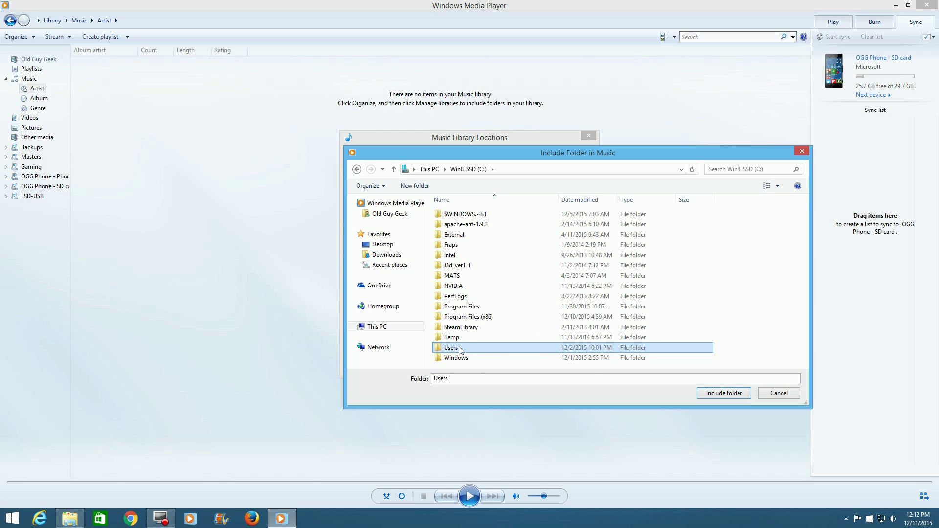
pyautogui.click(358, 169)
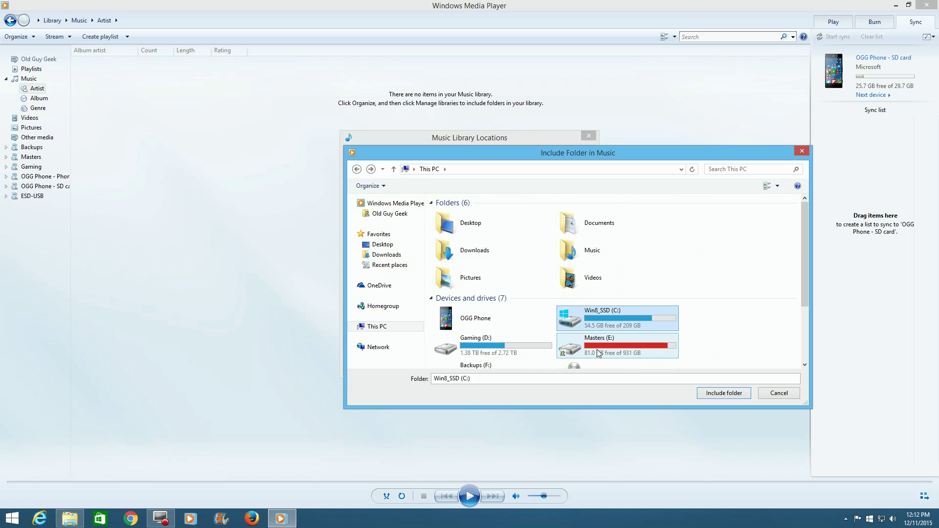
# Step: Include the Master Music folder from the Masters (E:) drive in the Music library and apply the change
pyautogui.doubleClick(597, 353)
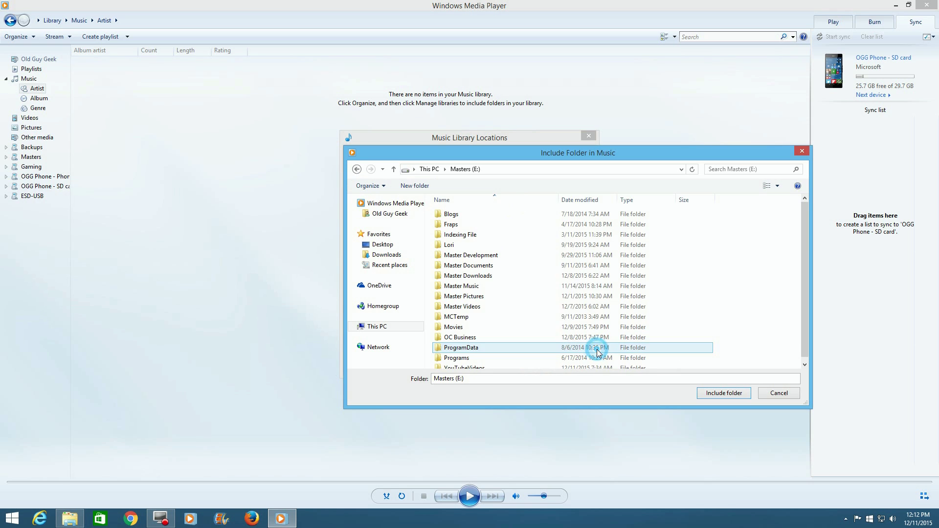
pyautogui.doubleClick(462, 289)
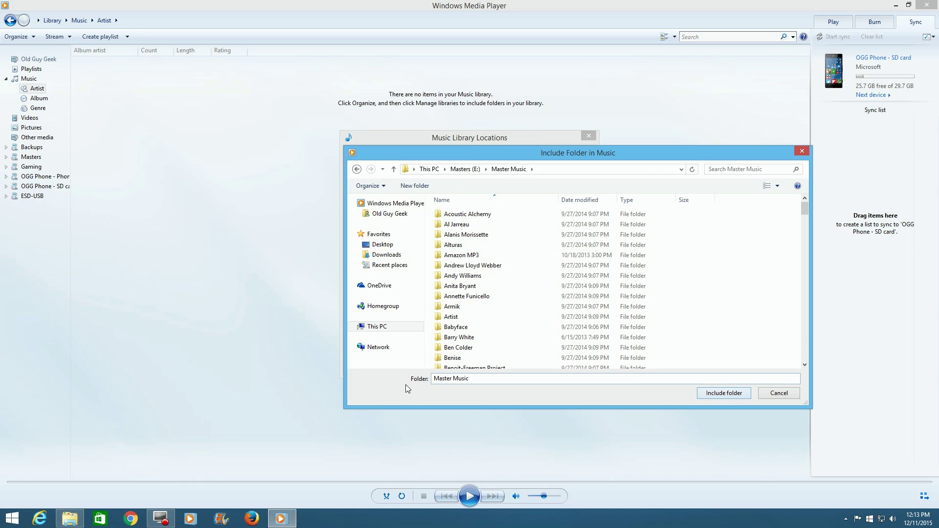
pyautogui.moveTo(438, 379); pyautogui.dragTo(488, 384)
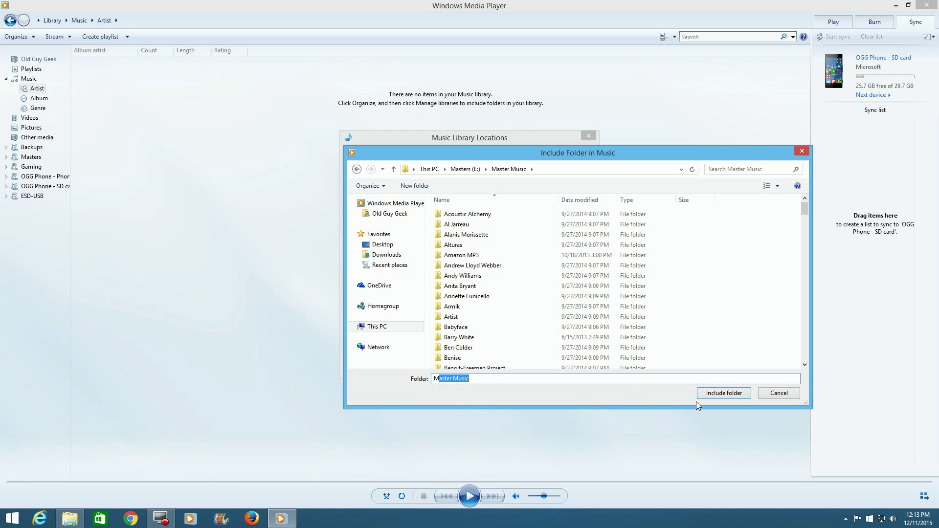
pyautogui.click(712, 394)
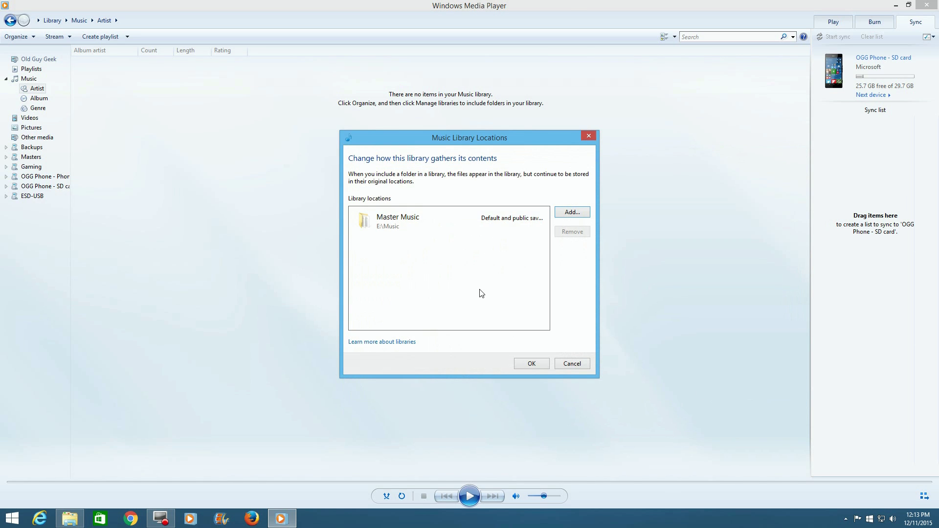
pyautogui.click(530, 363)
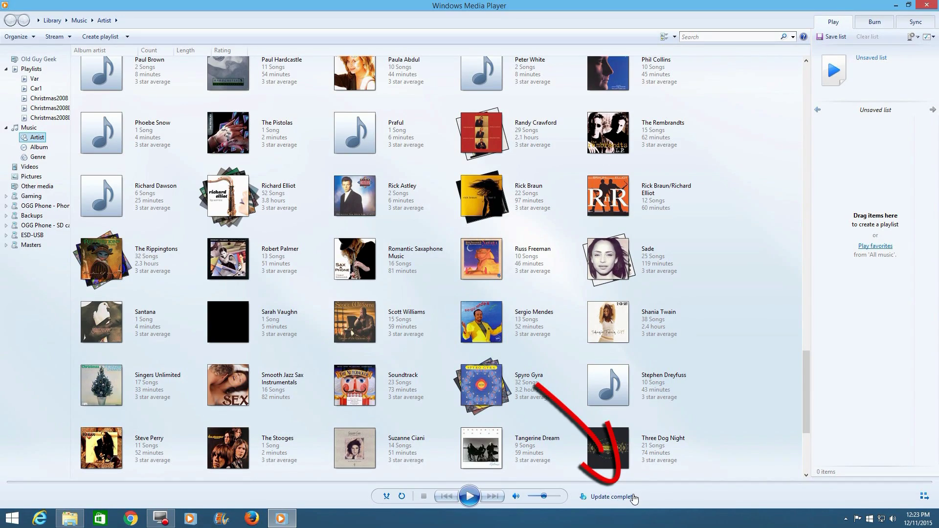
# Step: Open the artist Boney James and add the Body Language album to the sync list for the ESD-USB device
pyautogui.moveTo(155, 520)
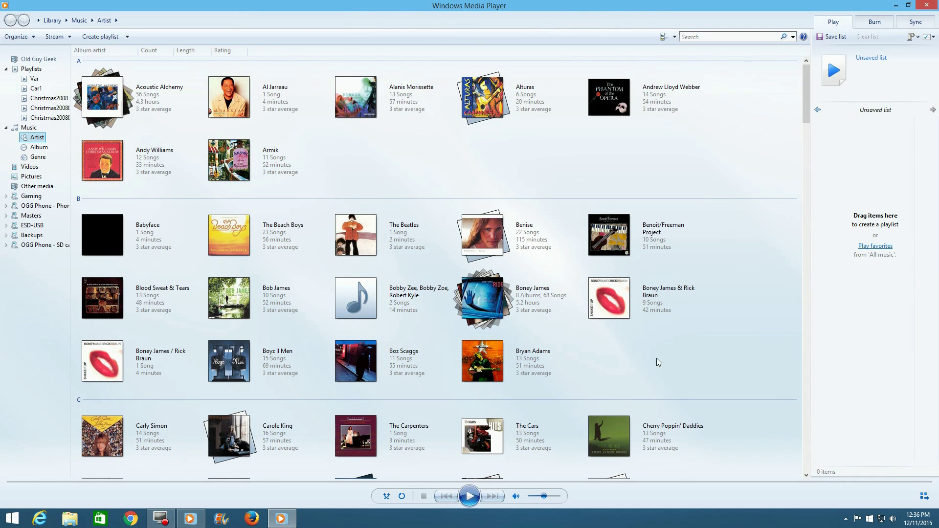
pyautogui.doubleClick(482, 296)
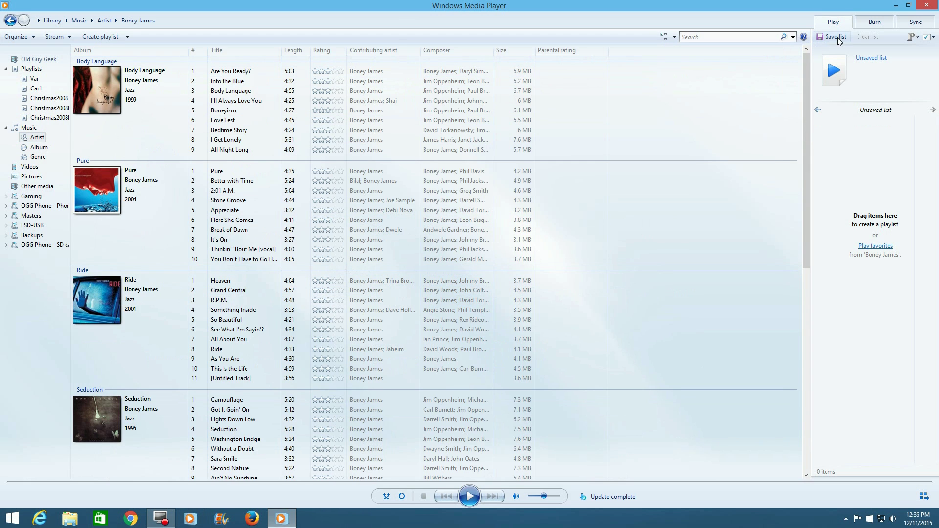
pyautogui.click(918, 21)
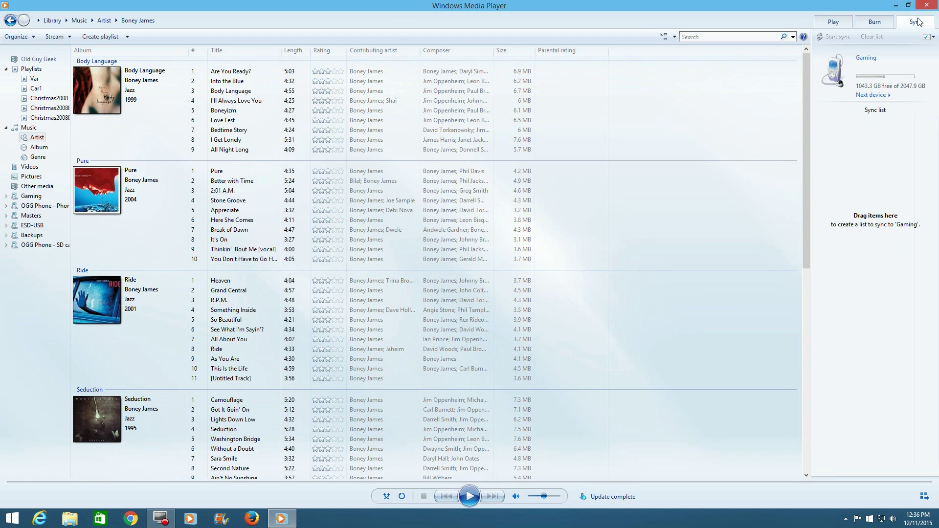
pyautogui.click(880, 96)
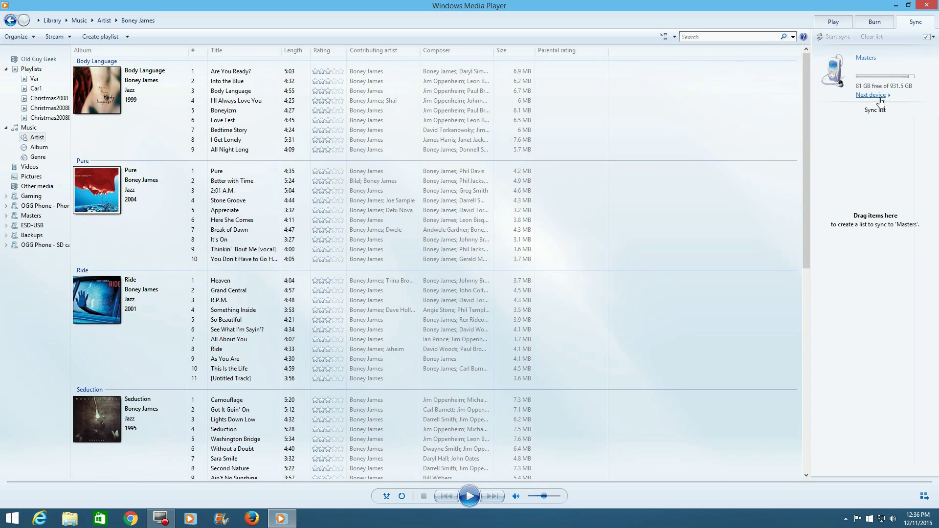
pyautogui.click(871, 95)
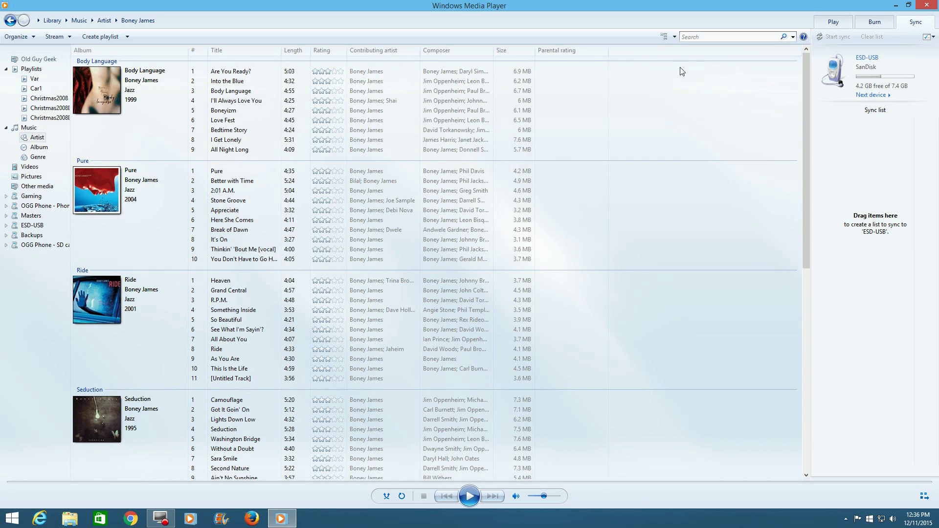
pyautogui.moveTo(76, 79); pyautogui.dragTo(821, 191)
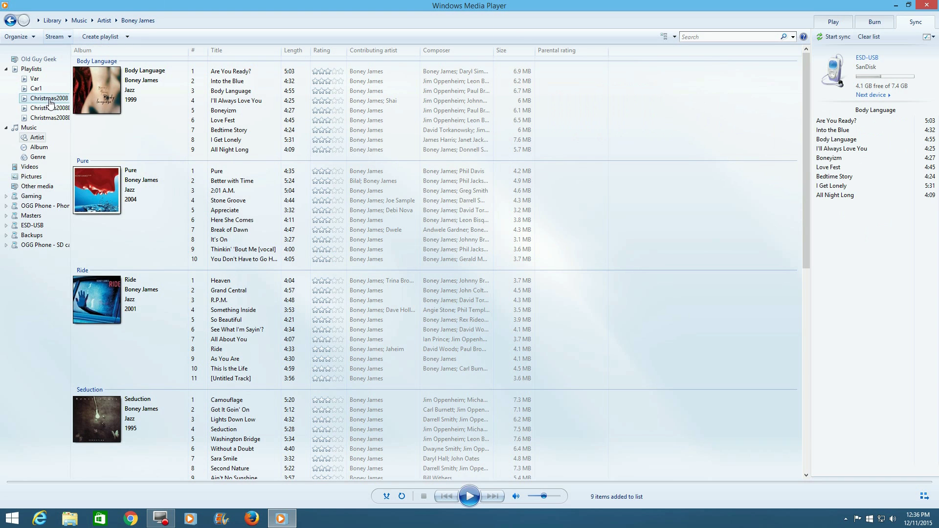
# Step: Return to the full artist list and add the artist Luther Vandross to the ESD-USB sync list
pyautogui.click(38, 139)
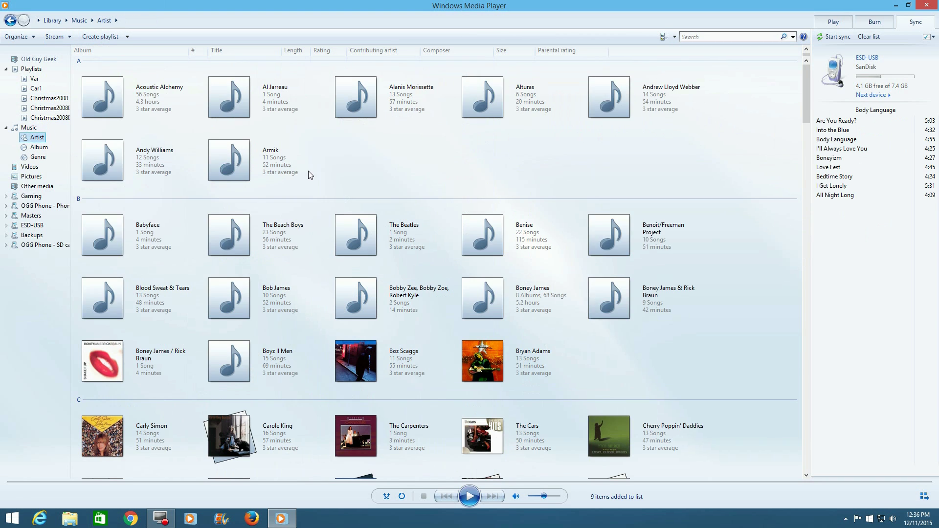
pyautogui.click(806, 315)
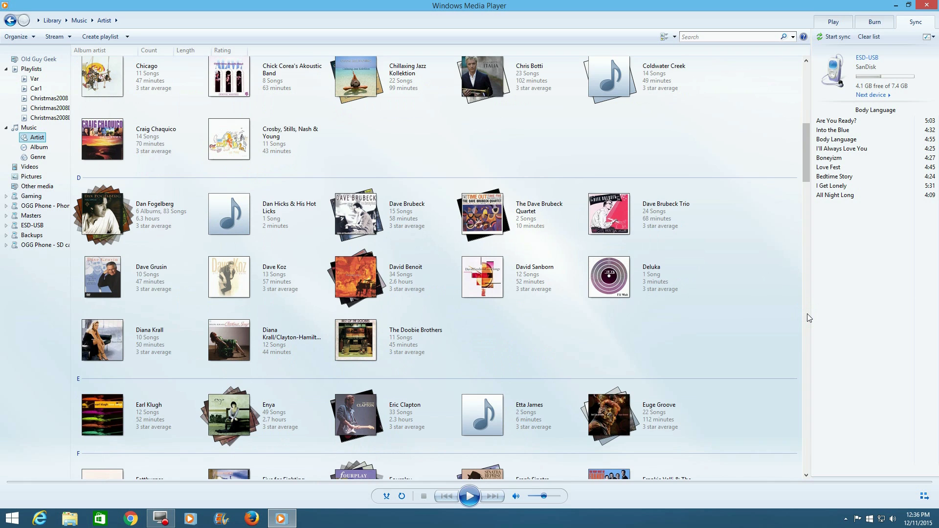
pyautogui.click(807, 315)
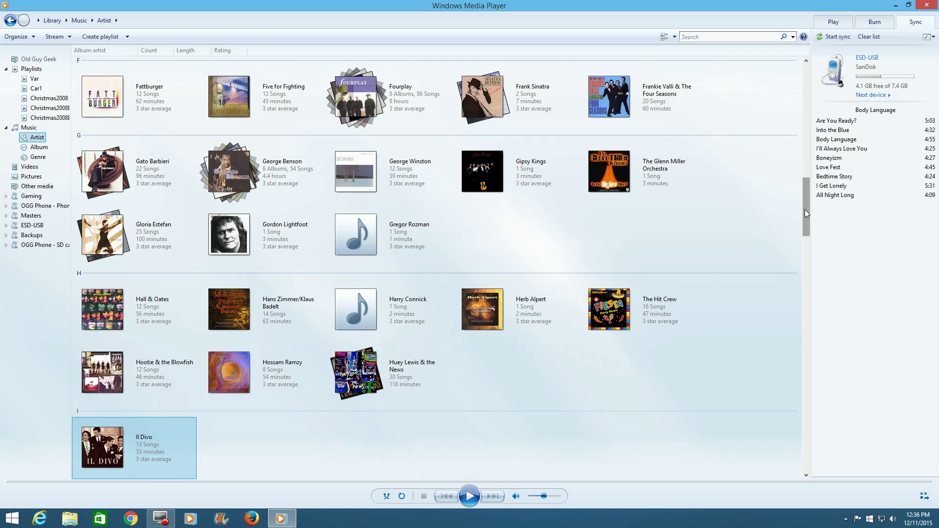
pyautogui.moveTo(806, 209); pyautogui.dragTo(801, 307)
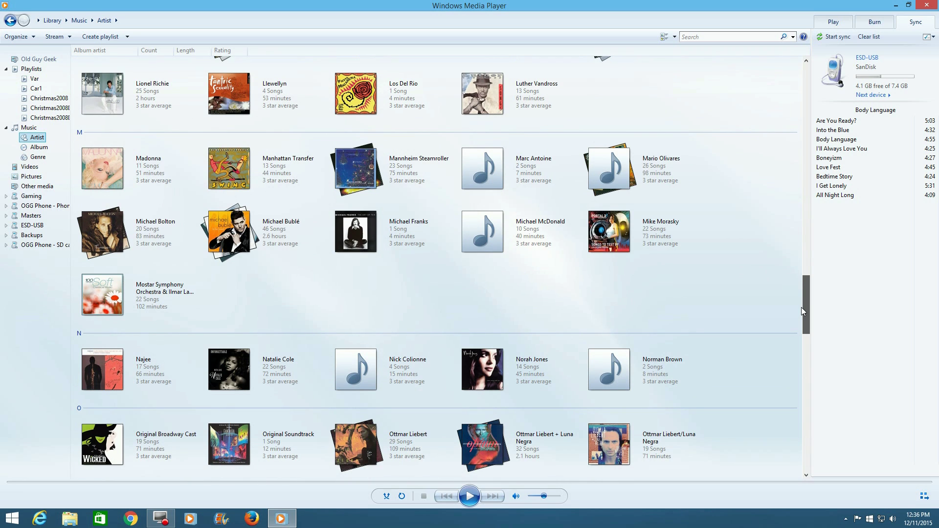
pyautogui.moveTo(484, 93); pyautogui.dragTo(861, 280)
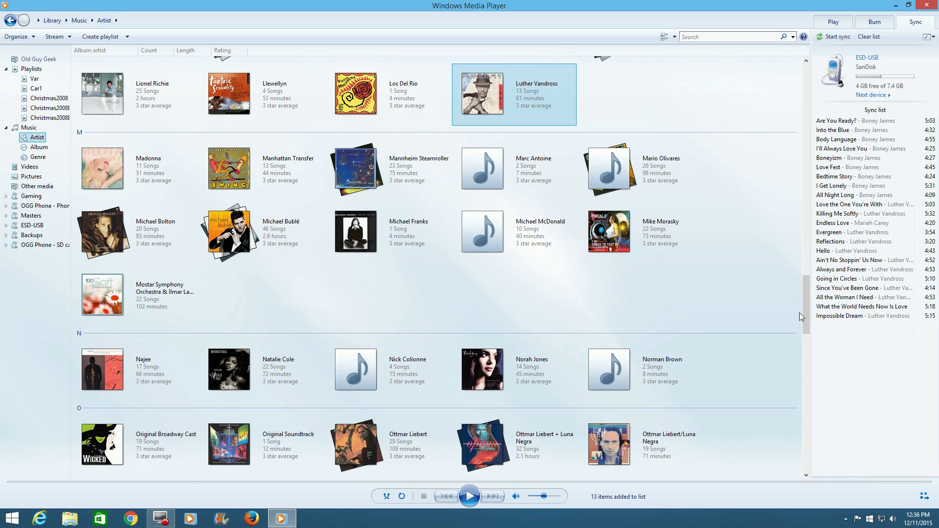
# Step: Add the Live at 25 album by Huey Lewis & the News to the sync list and start syncing to the ESD-USB device
pyautogui.moveTo(806, 301); pyautogui.dragTo(799, 223)
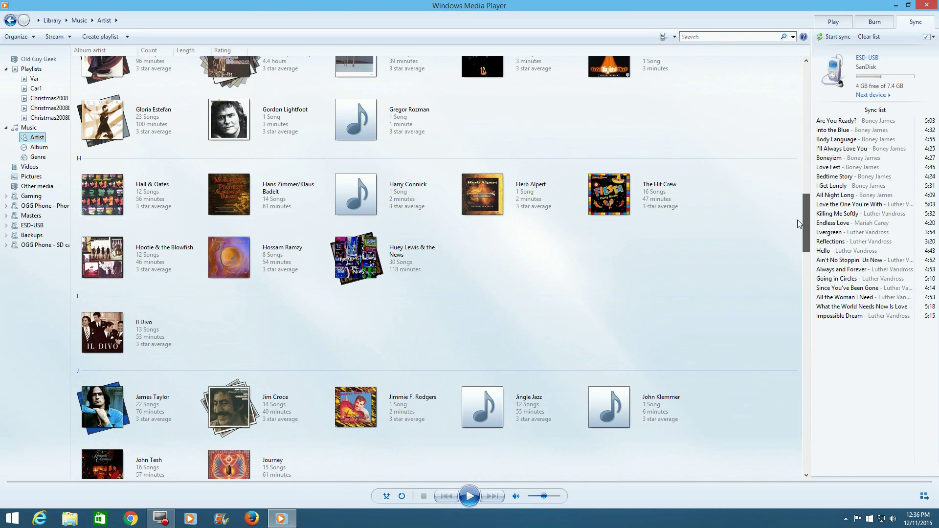
pyautogui.doubleClick(368, 264)
pyautogui.moveTo(110, 87); pyautogui.dragTo(885, 376)
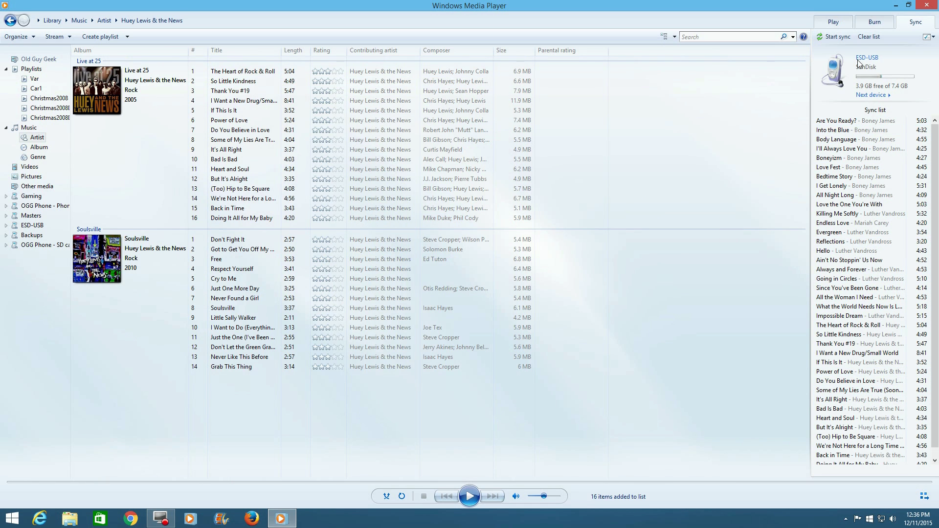
pyautogui.click(838, 38)
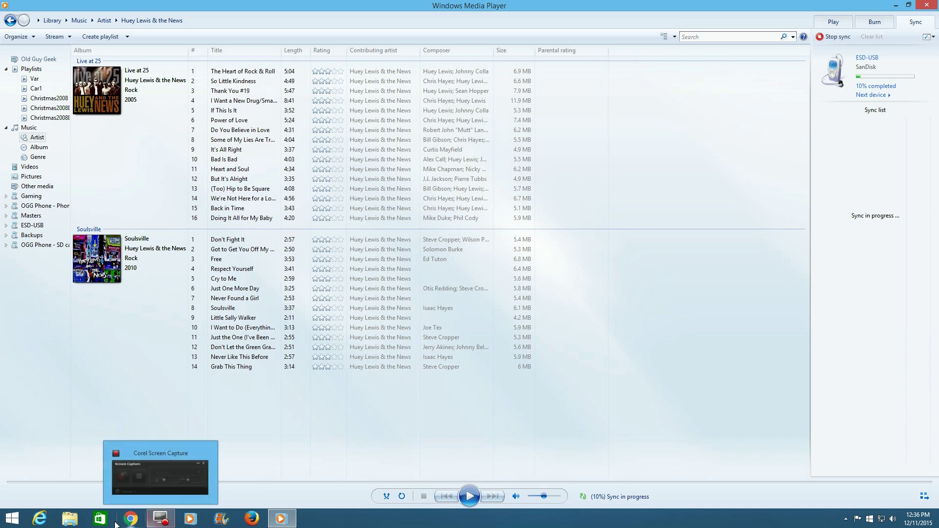
# Step: Switch to File Explorer and look through the Huey Lewis & the News and Boney James folders in Music on ESD-USB (H:)
pyautogui.click(73, 521)
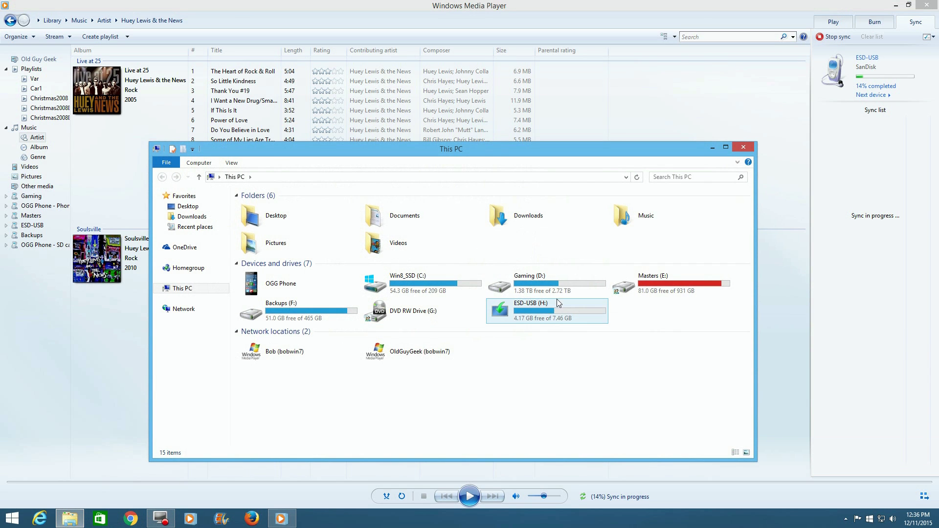
pyautogui.doubleClick(544, 314)
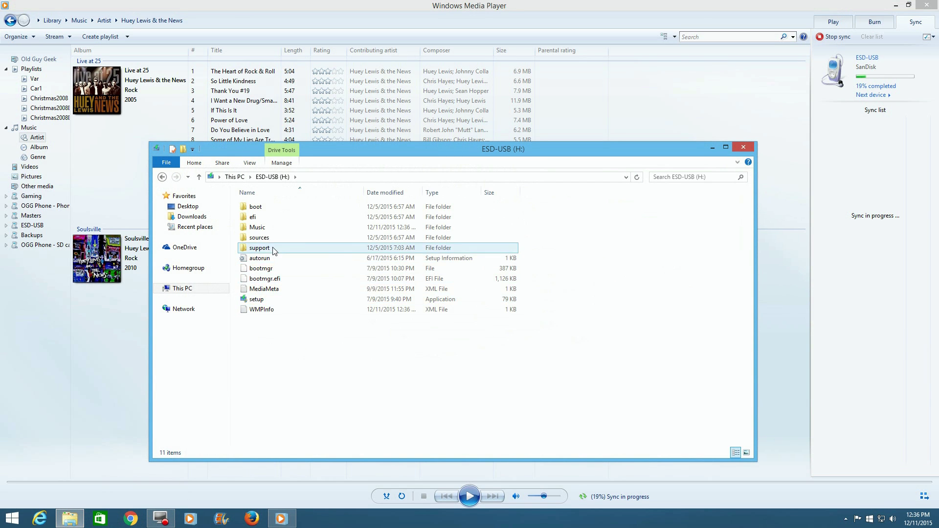
pyautogui.doubleClick(258, 228)
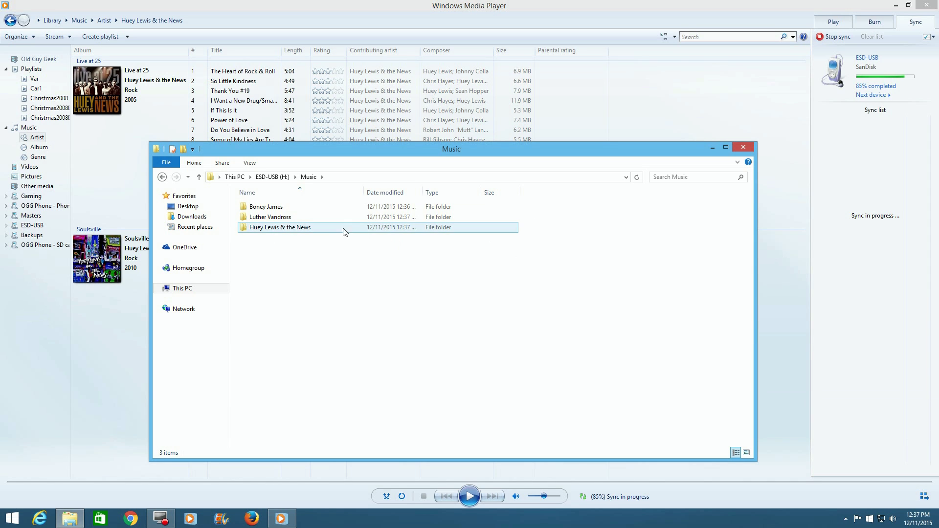
pyautogui.click(318, 230)
pyautogui.doubleClick(318, 230)
pyautogui.doubleClick(266, 210)
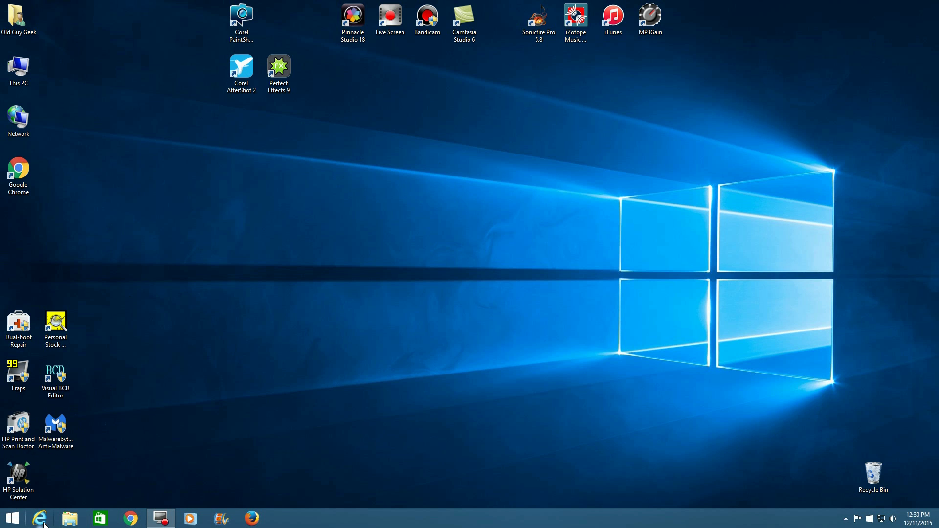
# Step: Switch to Internet Explorer, search the web for mp3gain and open the official MP3Gain site
pyautogui.click(40, 519)
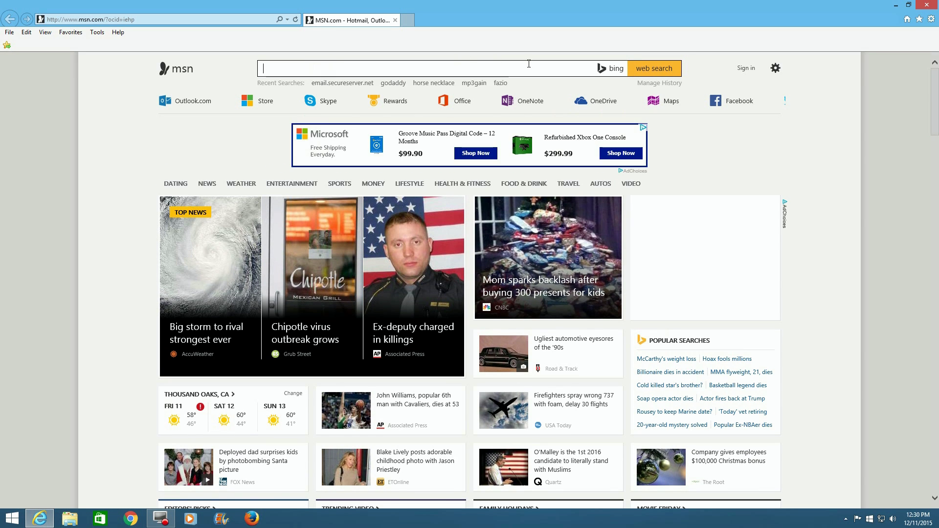
pyautogui.write('mp3gain')
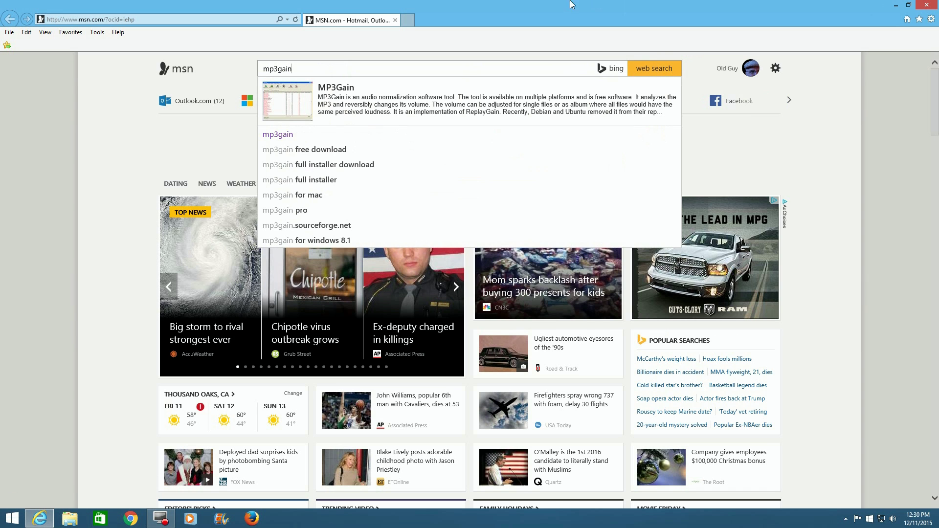
pyautogui.click(428, 104)
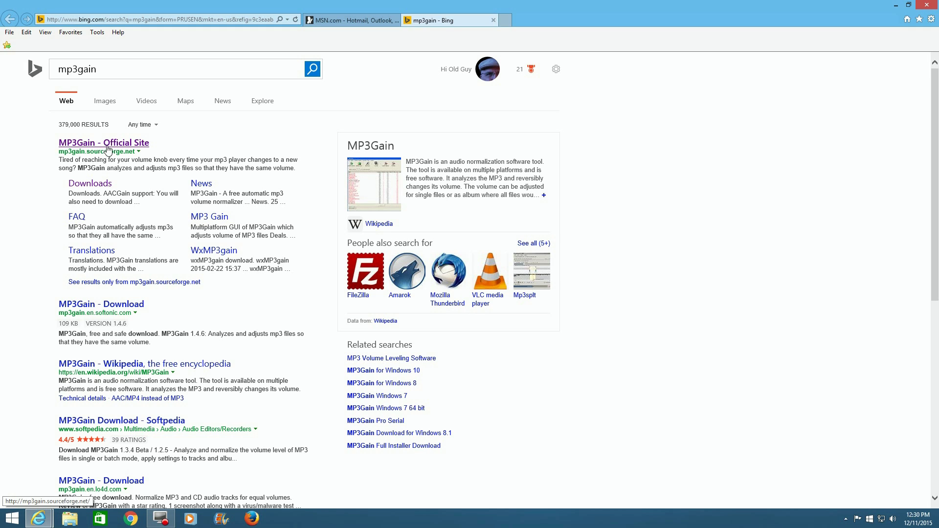
pyautogui.click(106, 143)
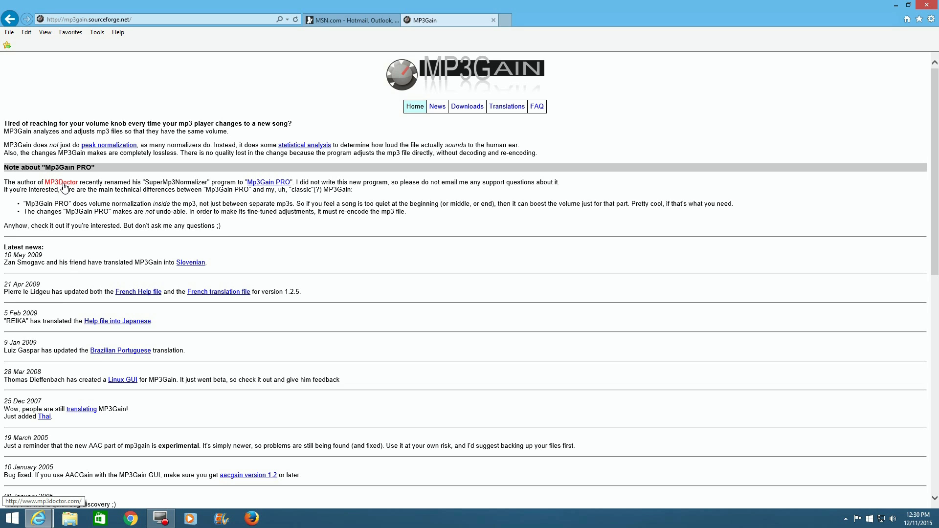
# Step: Read the note about Mp3Gain PRO and how it differs technically from the classic MP3Gain
pyautogui.moveTo(96, 185); pyautogui.dragTo(163, 185)
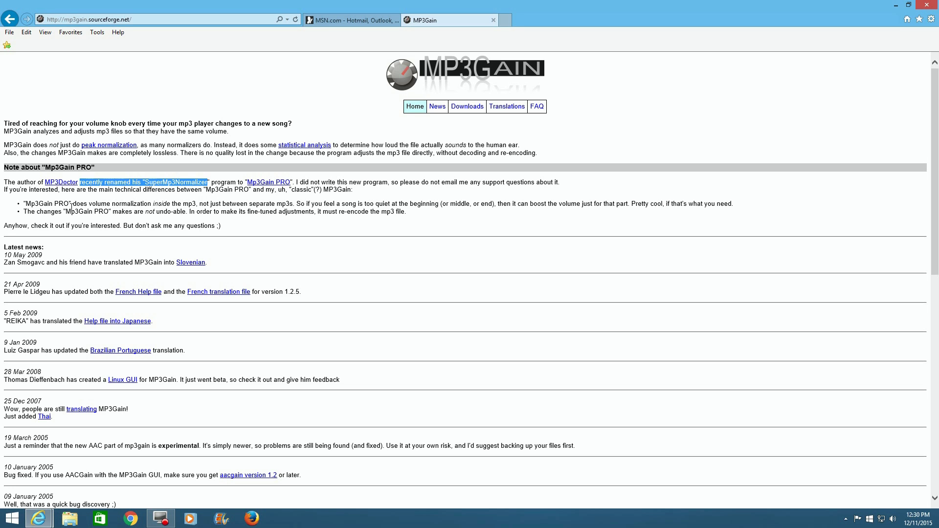
pyautogui.moveTo(71, 206); pyautogui.dragTo(822, 213)
pyautogui.click(795, 224)
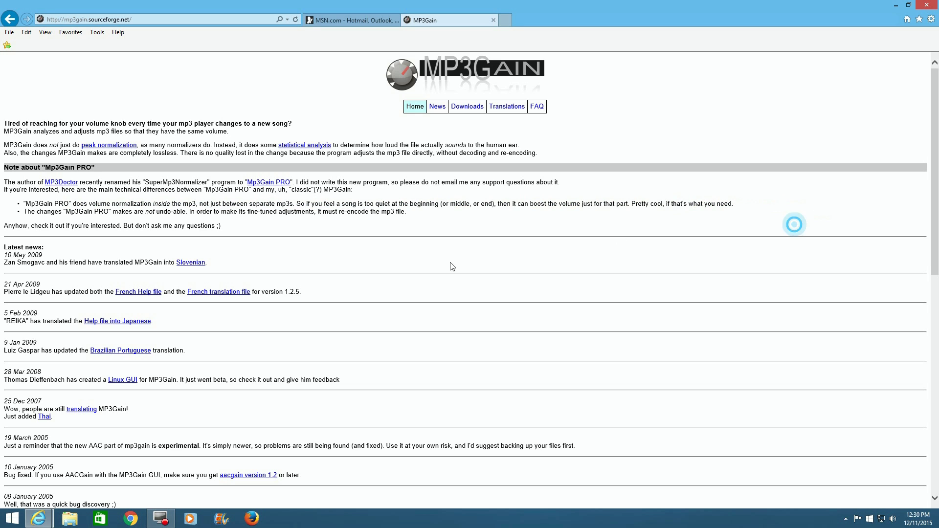
pyautogui.moveTo(49, 211); pyautogui.dragTo(90, 215)
pyautogui.click(87, 213)
pyautogui.moveTo(25, 213); pyautogui.dragTo(190, 214)
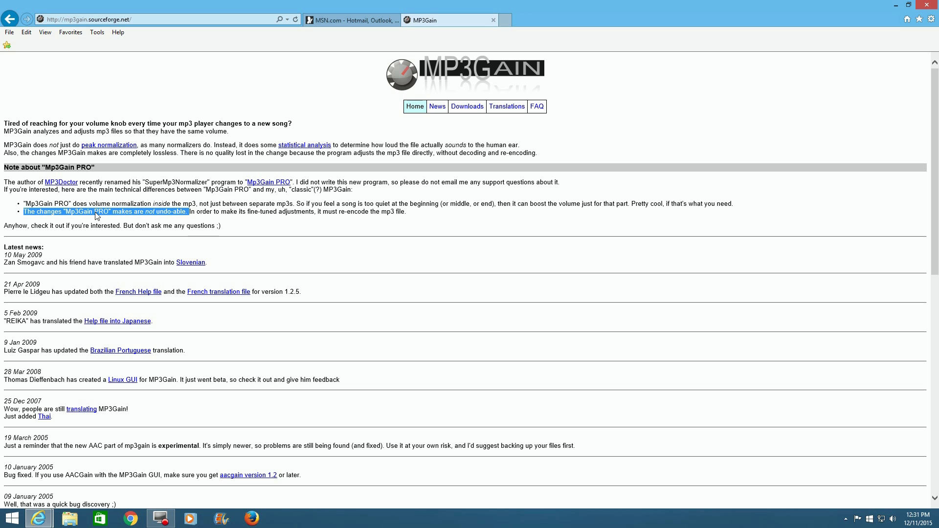
# Step: Review the stable Windows installers on the site's Downloads page and download mp3gain-win-full-1_2_5.exe
pyautogui.click(470, 107)
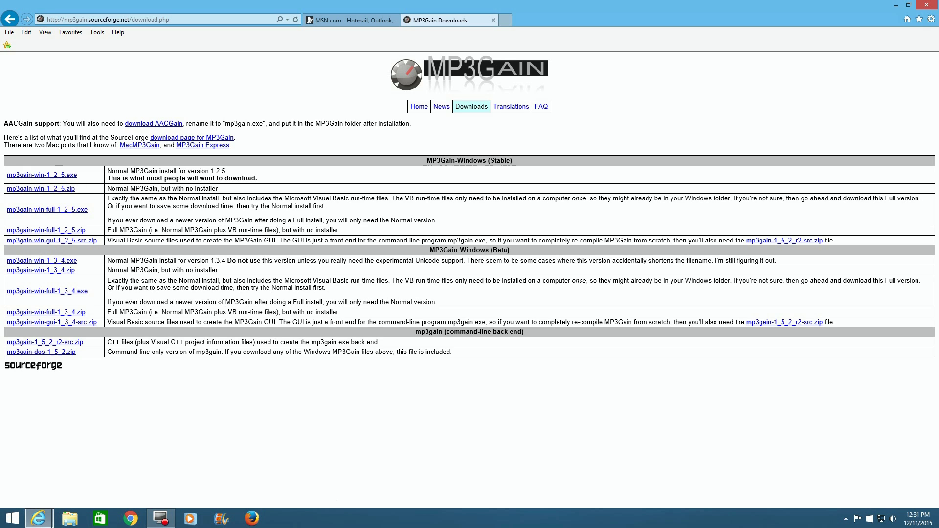
pyautogui.moveTo(133, 179); pyautogui.dragTo(258, 180)
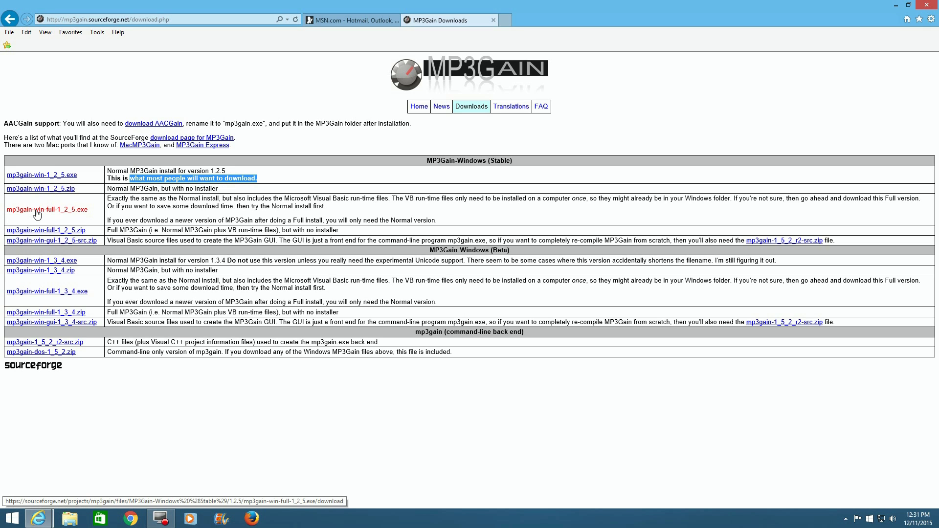
pyautogui.moveTo(107, 199); pyautogui.dragTo(840, 206)
pyautogui.click(840, 206)
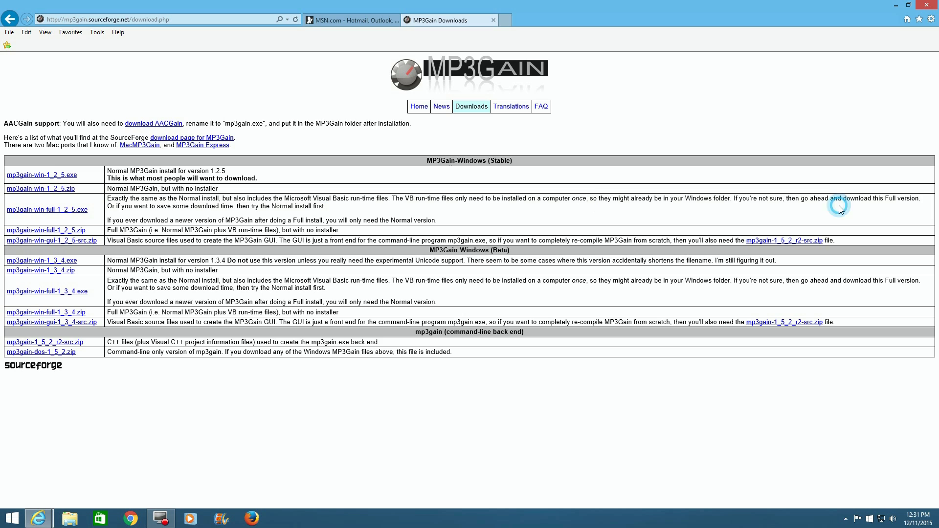
pyautogui.click(40, 210)
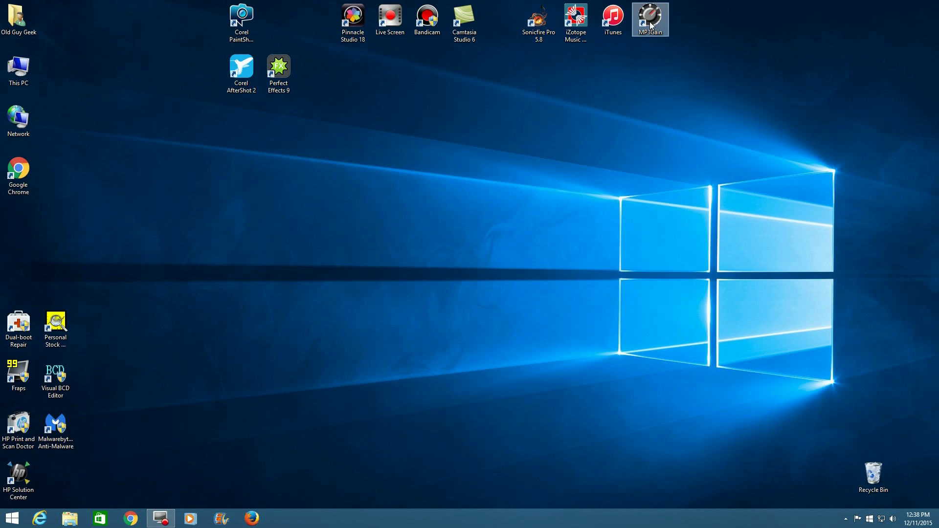
# Step: Make sure Run as administrator is enabled in the advanced properties of the MP3Gain desktop shortcut
pyautogui.rightClick(650, 22)
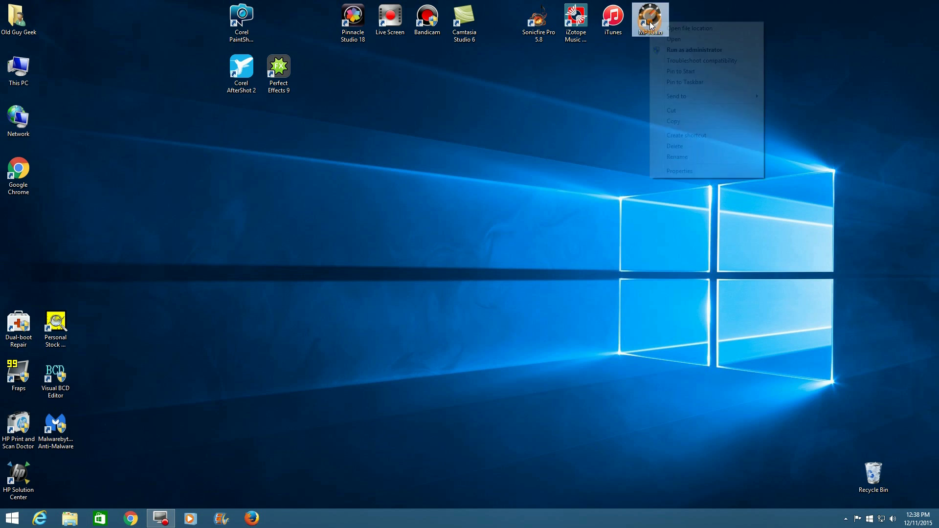
pyautogui.click(677, 172)
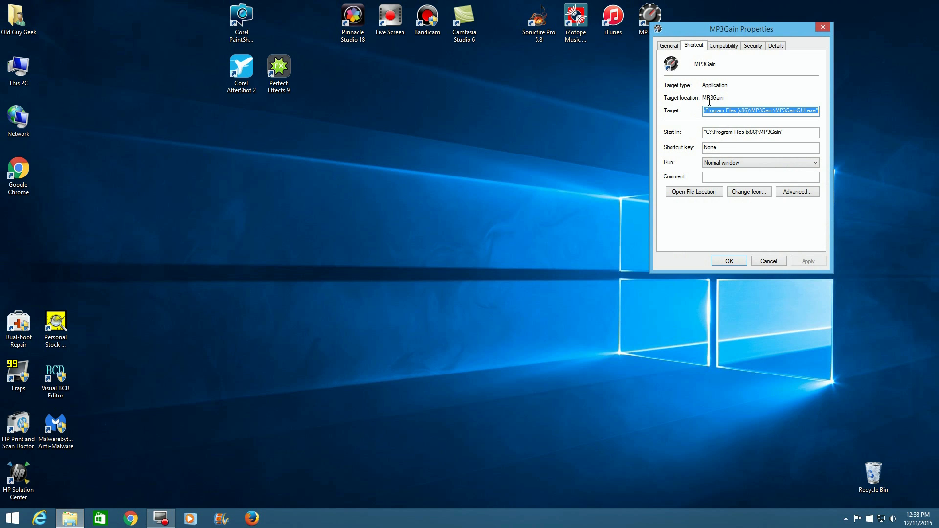
pyautogui.click(805, 196)
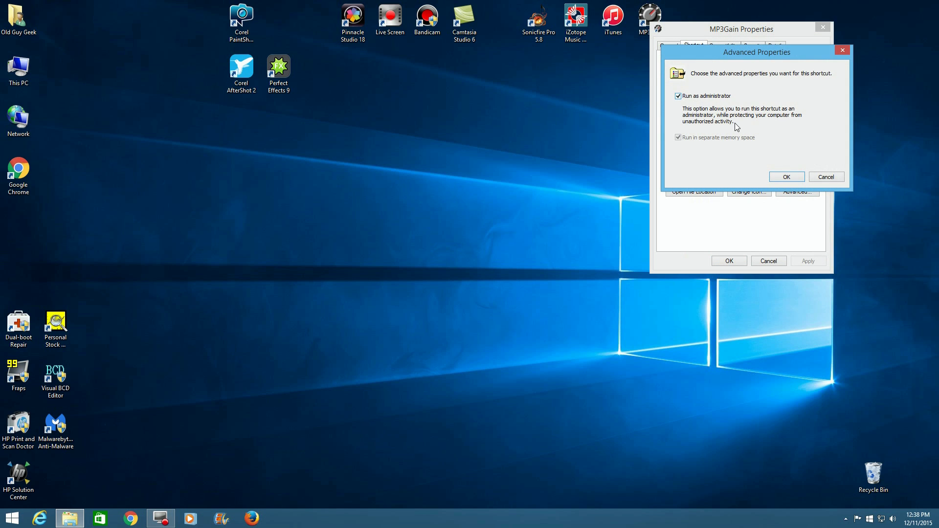
pyautogui.click(783, 176)
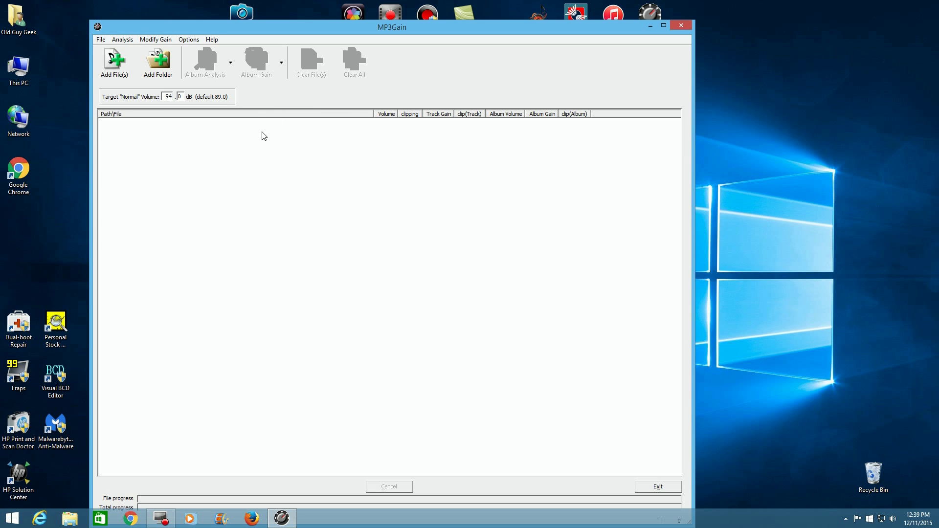
# Step: Start adding a folder in MP3Gain and select the ESD-USB (H:) drive to look over its folders
pyautogui.click(169, 66)
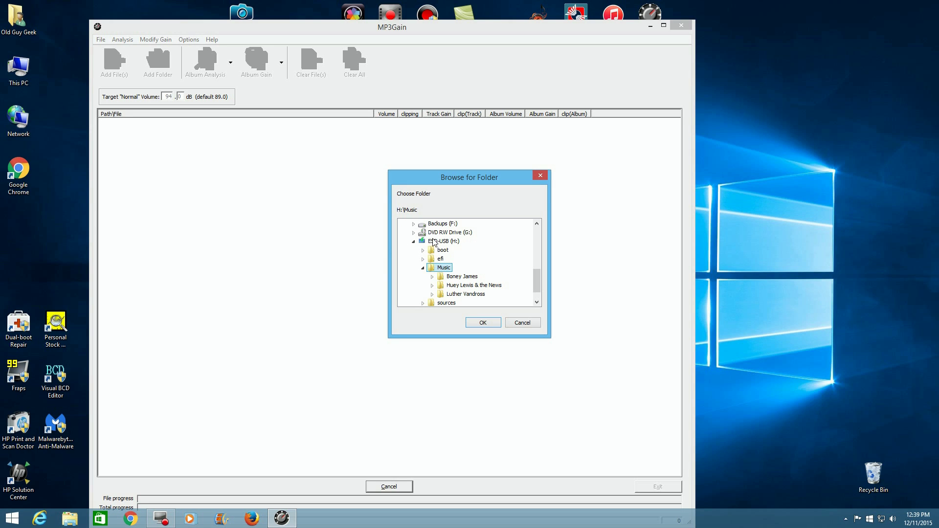
pyautogui.click(435, 241)
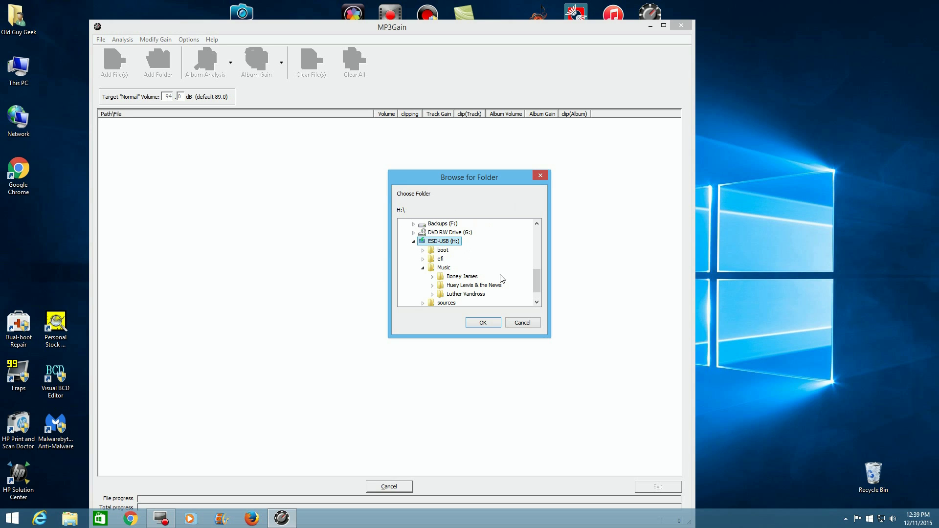
pyautogui.moveTo(544, 281)
pyautogui.mouseDown()
pyautogui.moveTo(543, 272)
pyautogui.moveTo(543, 292)
pyautogui.mouseUp()
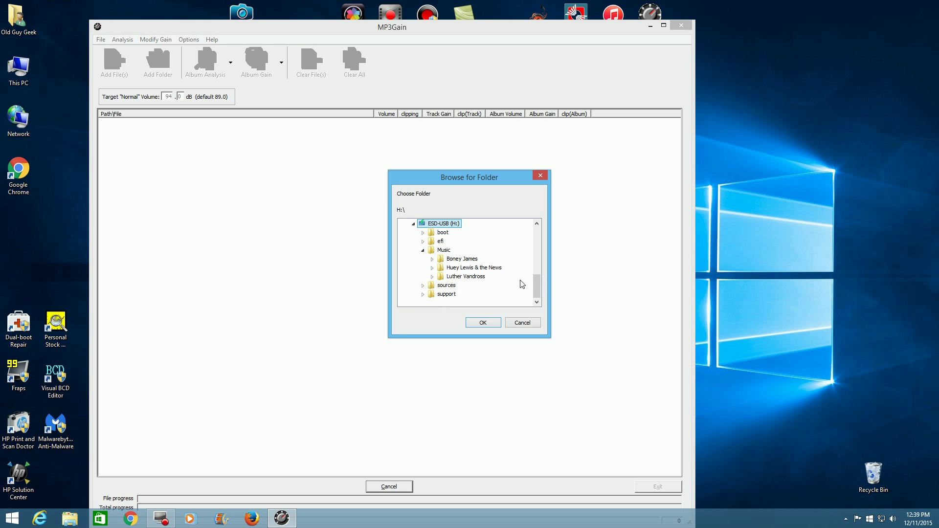
# Step: Browse the Masters (E:) drive to look over the artist folders inside Master Music, and collapse that folder again
pyautogui.moveTo(538, 287); pyautogui.dragTo(540, 263)
pyautogui.click(432, 269)
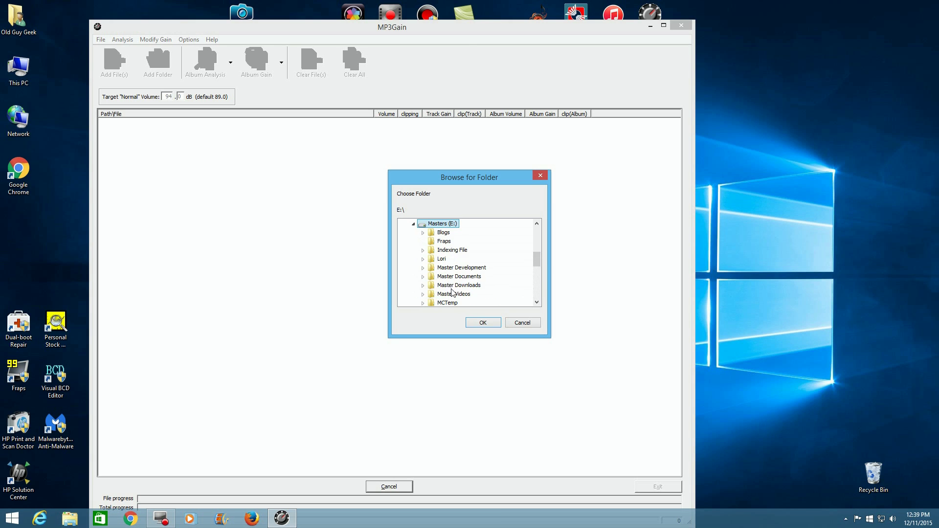
pyautogui.moveTo(537, 260); pyautogui.dragTo(537, 267)
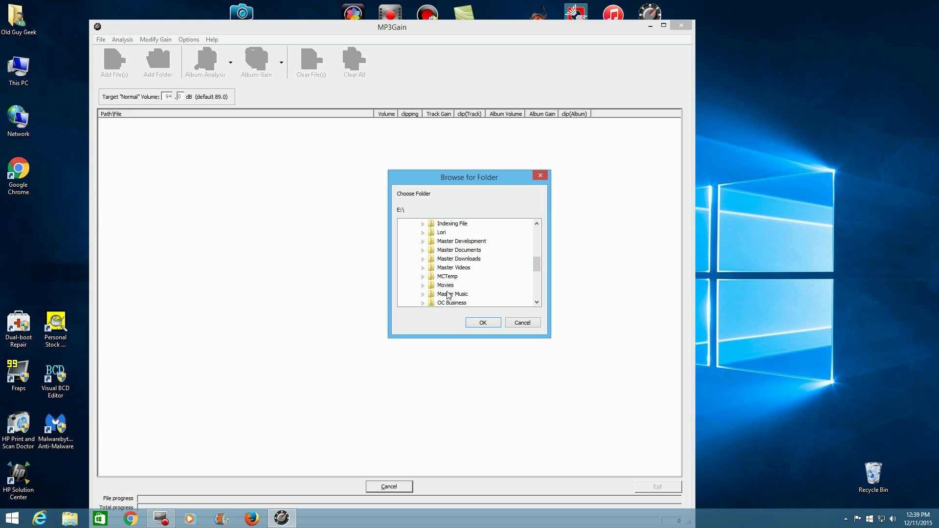
pyautogui.doubleClick(448, 294)
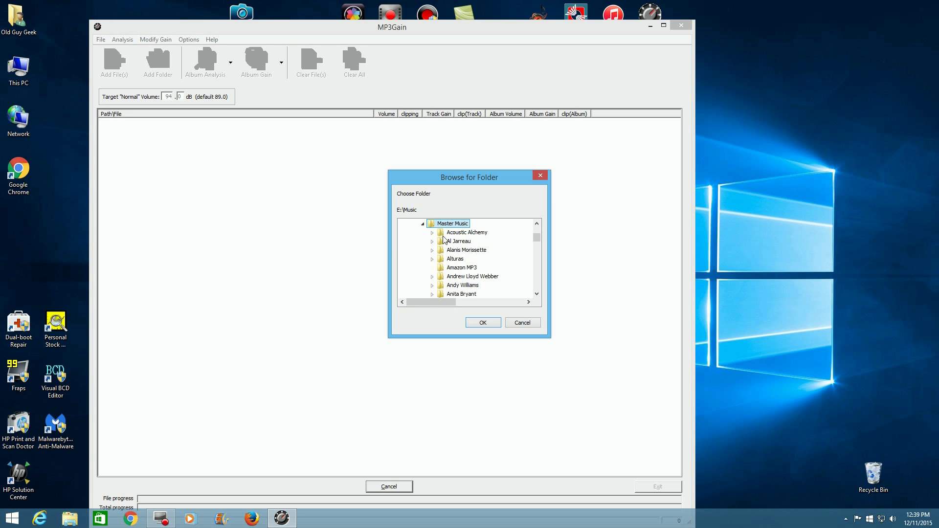
pyautogui.click(424, 225)
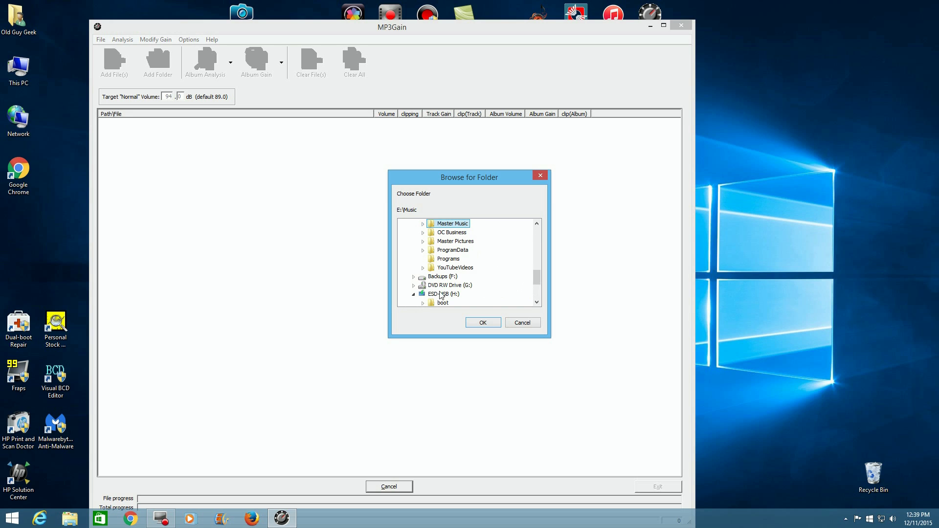
# Step: Add the Music folder on the ESD-USB (H:) drive to the file list
pyautogui.moveTo(537, 279); pyautogui.dragTo(537, 291)
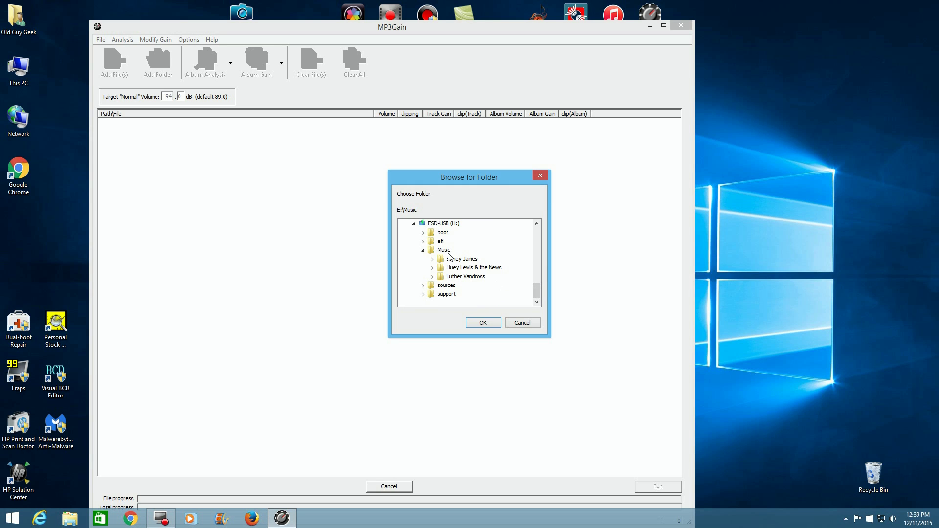
pyautogui.click(443, 251)
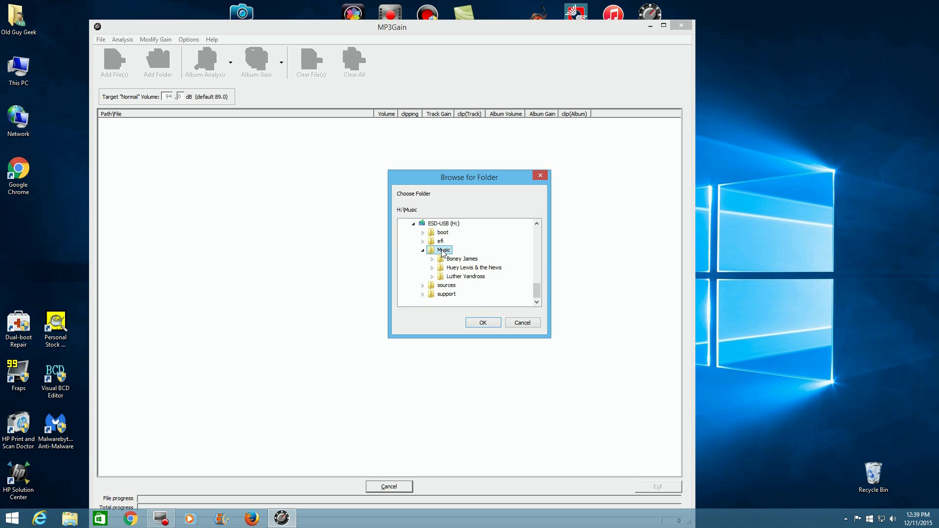
pyautogui.click(480, 323)
# Step: Look over the alternative analysis and gain modes, and apply Album Gain to all the listed files
pyautogui.click(230, 62)
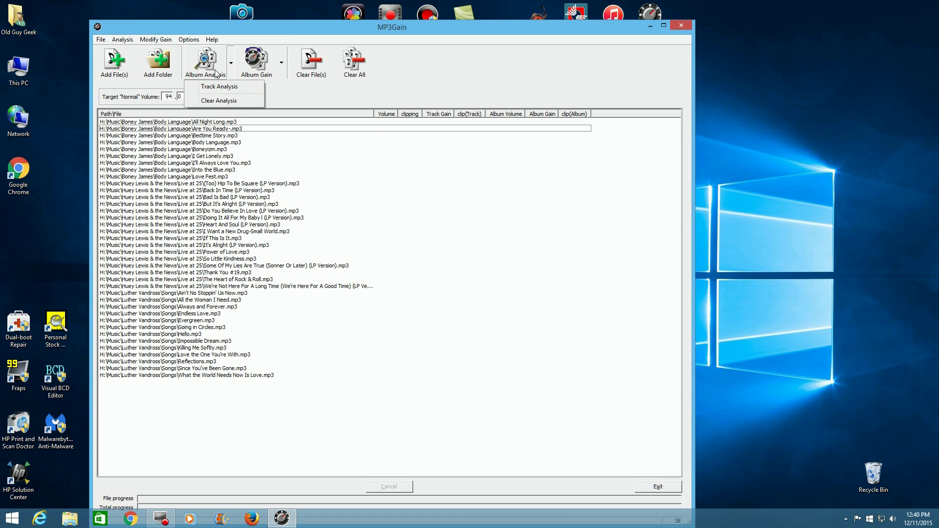
pyautogui.click(283, 64)
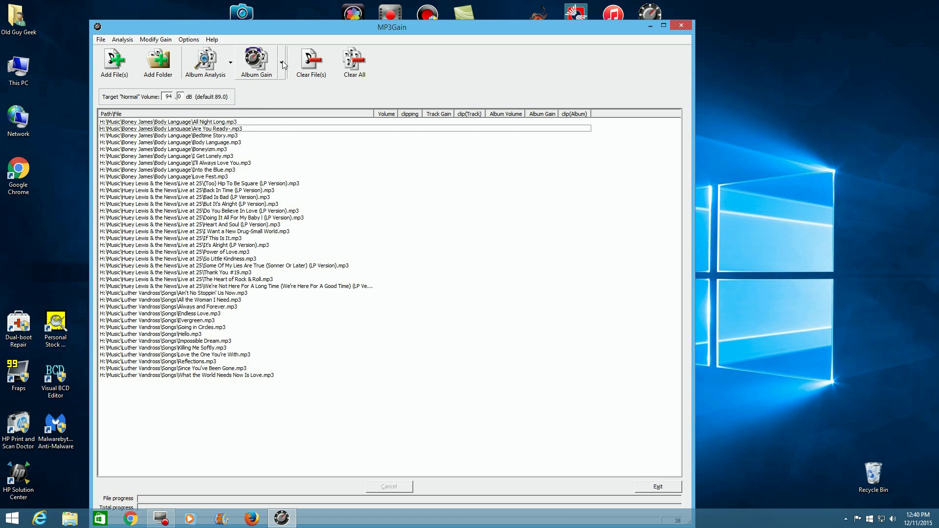
pyautogui.click(282, 64)
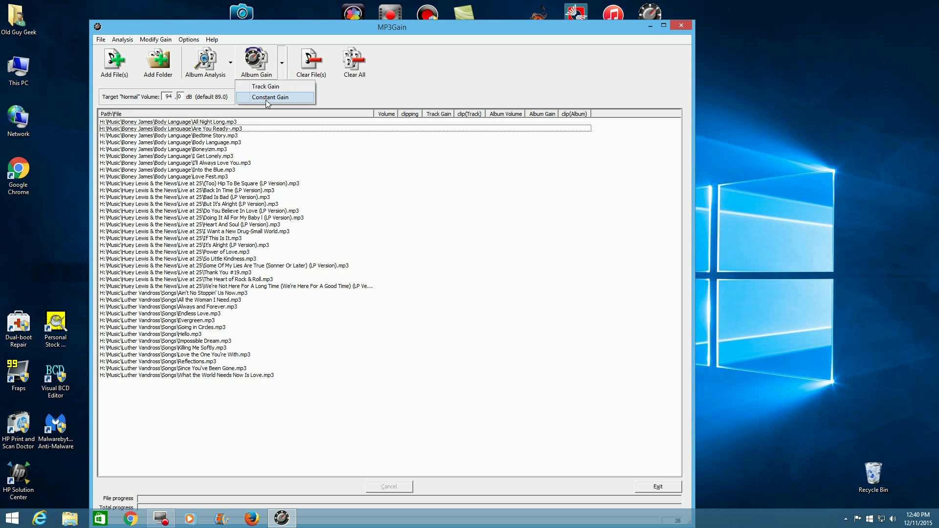
pyautogui.click(261, 61)
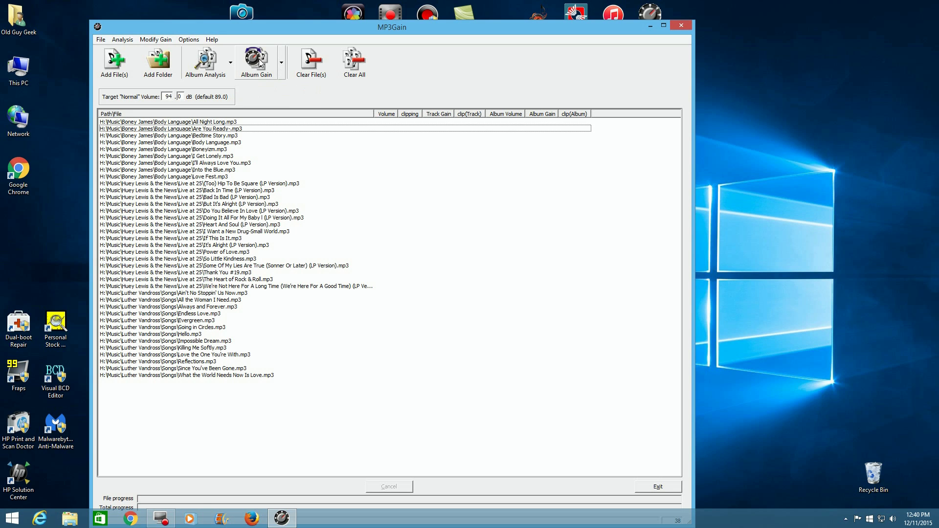
pyautogui.click(261, 62)
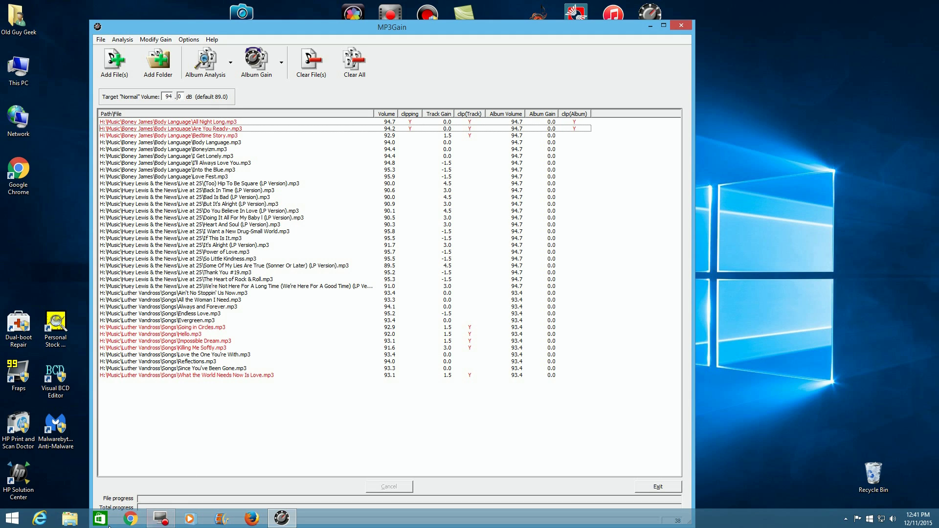
# Step: In File Explorer, check the full modification dates of the songs in H:\Music\Boney James\Body Language, and return to the Music folder
pyautogui.click(78, 522)
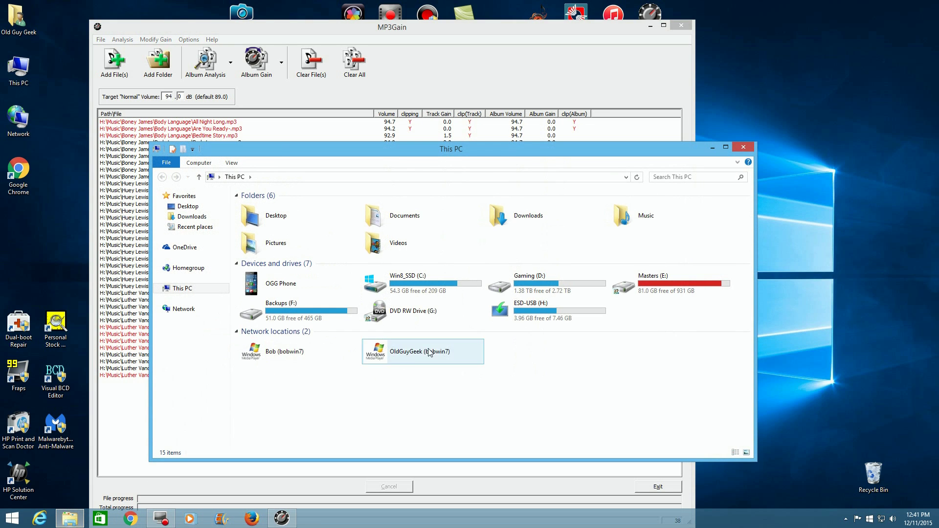
pyautogui.click(519, 316)
pyautogui.doubleClick(520, 316)
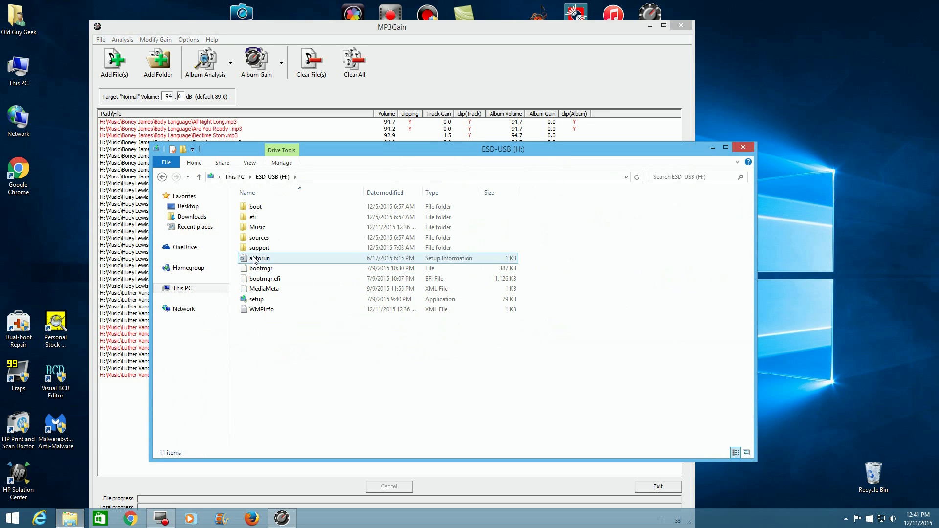
pyautogui.doubleClick(258, 227)
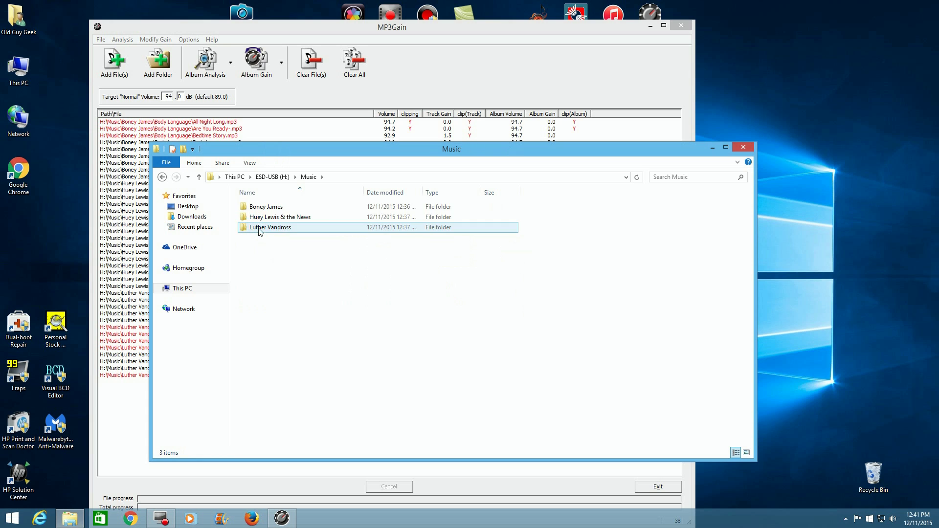
pyautogui.doubleClick(264, 210)
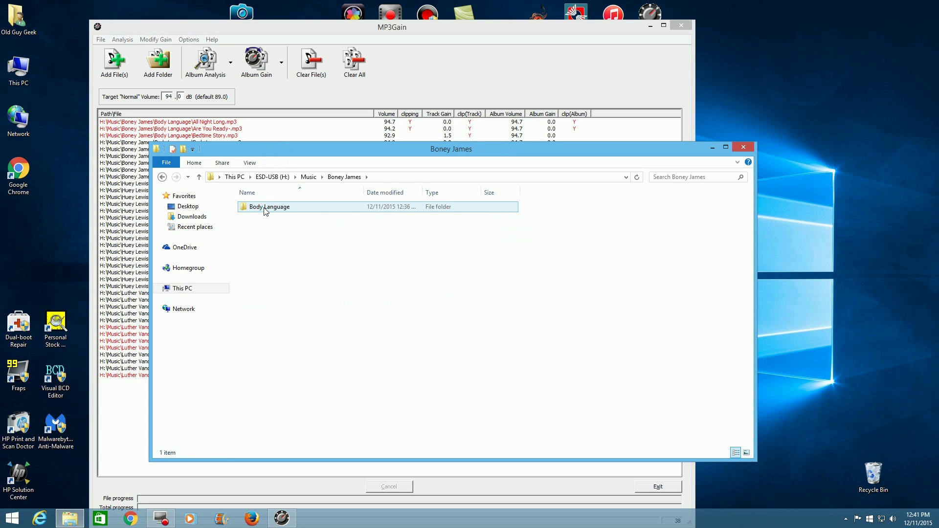
pyautogui.doubleClick(263, 208)
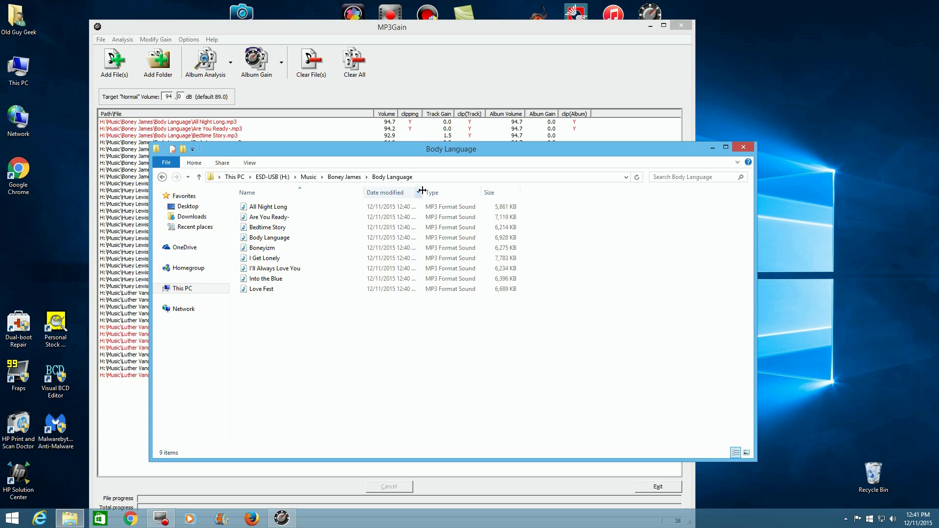
pyautogui.moveTo(422, 191); pyautogui.dragTo(450, 192)
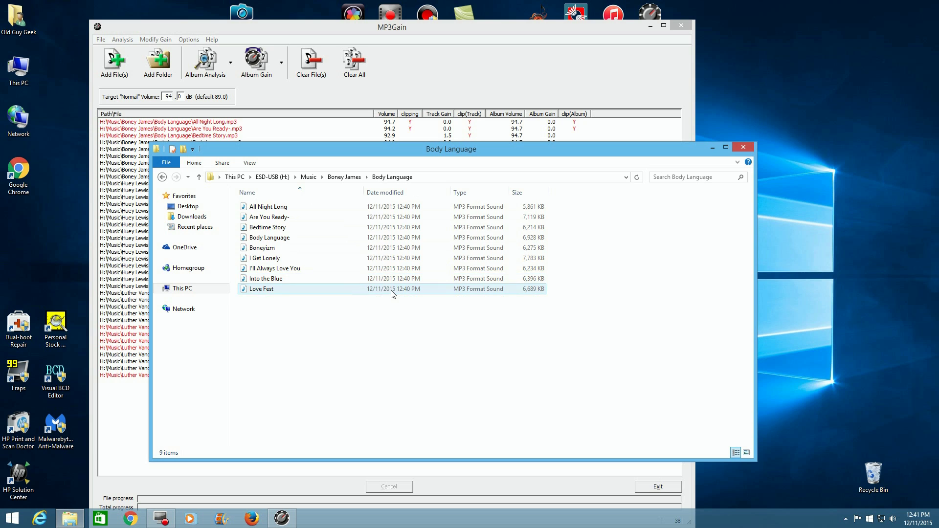
pyautogui.click(309, 178)
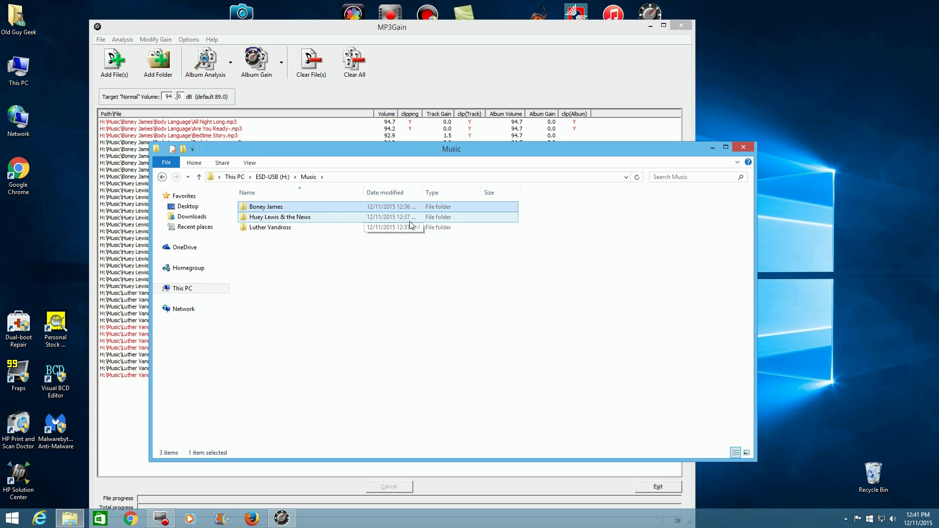
# Step: Close the File Explorer window and exit MP3Gain
pyautogui.click(743, 149)
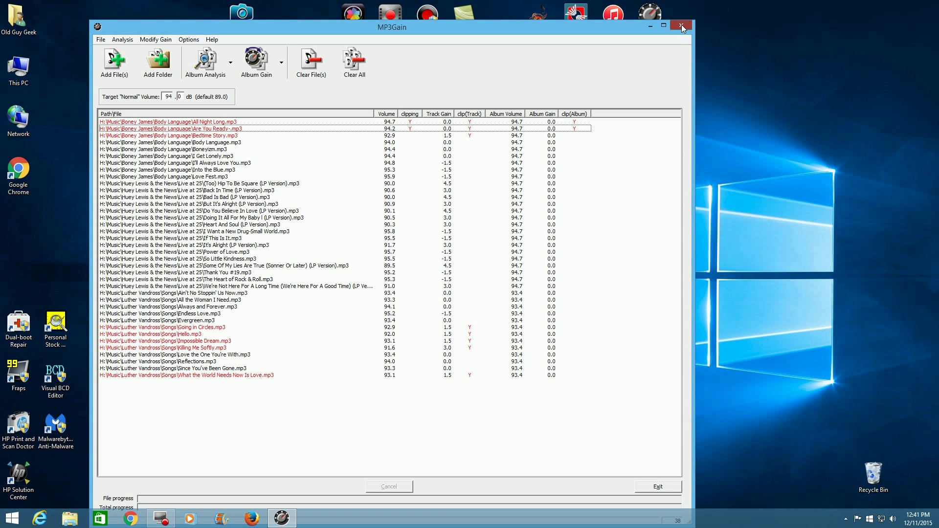
pyautogui.click(682, 24)
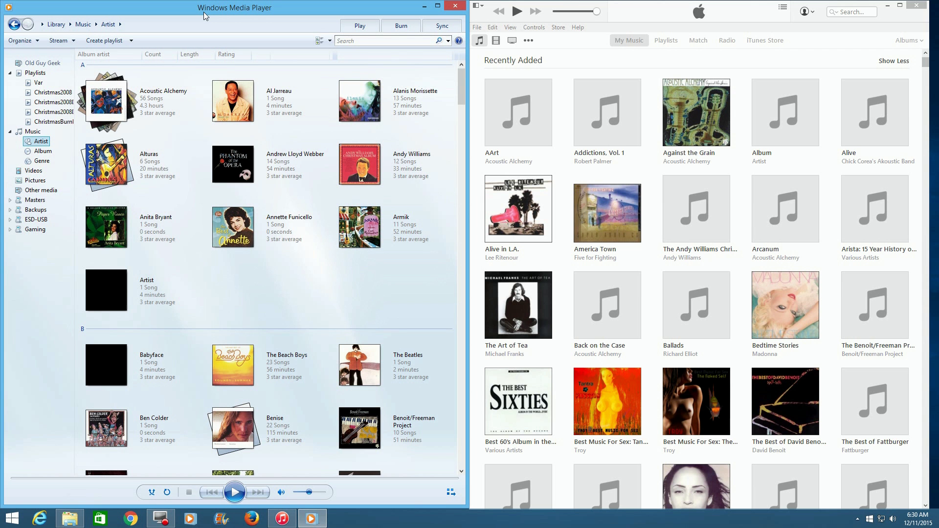